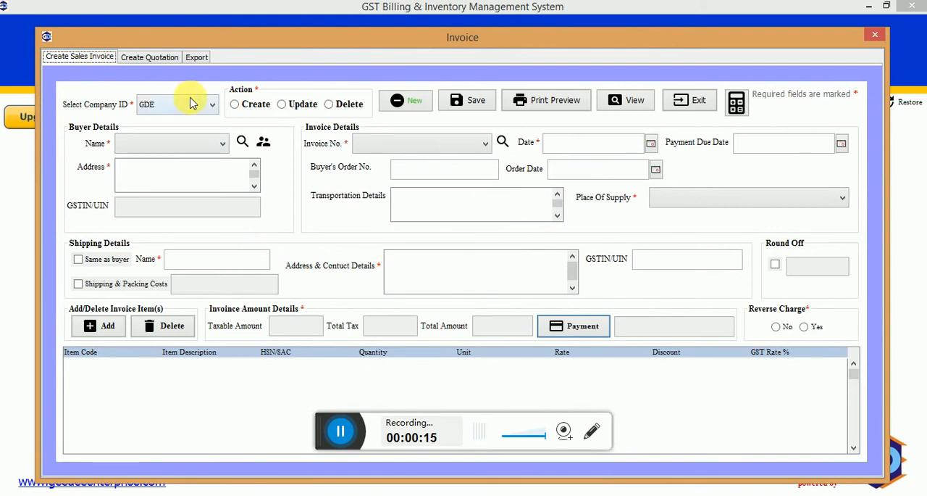
Start creating a sales invoice for company GDE and select the B1 buyer.
{"action": "left_click", "coordinate": [212, 105]}
{"action": "left_click", "coordinate": [216, 118]}
{"action": "left_click", "coordinate": [234, 104]}
{"action": "left_click", "coordinate": [222, 146]}
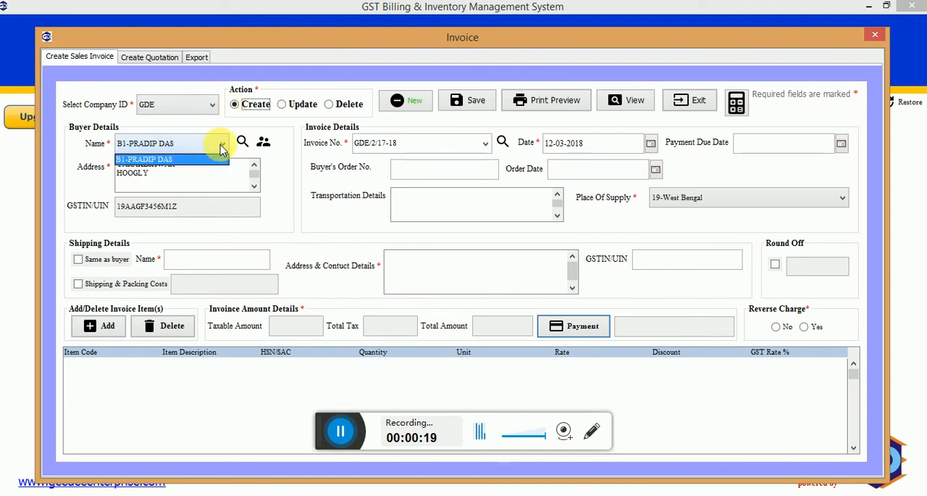
{"action": "left_click", "coordinate": [214, 157]}
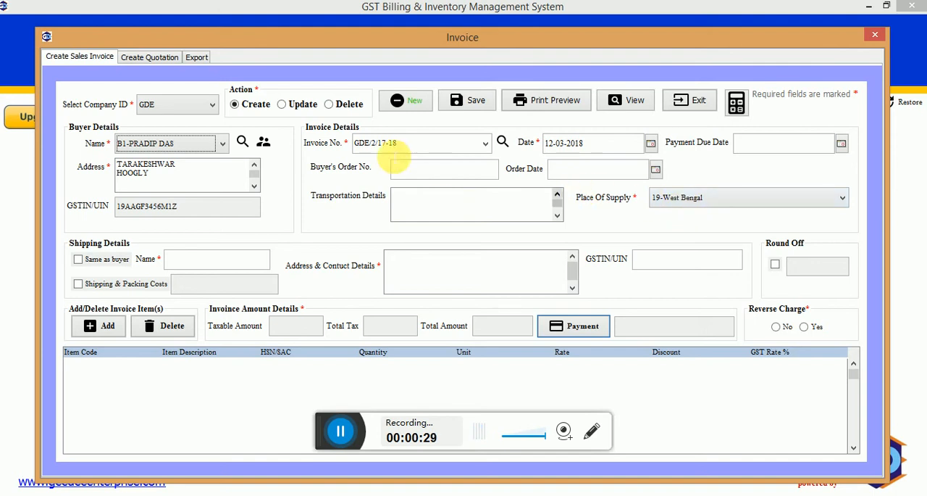
Change the serial part of the invoice number so that it reads GDE/10/17-18.
{"action": "left_click", "coordinate": [378, 145]}
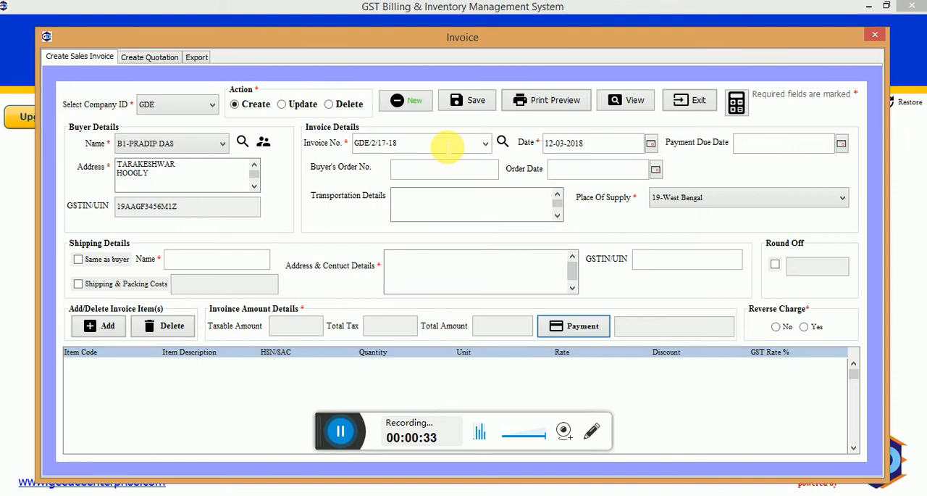
{"action": "key", "text": "BackSpace"}
{"action": "key", "text": "BackSpace"}
{"action": "type", "text": "10"}
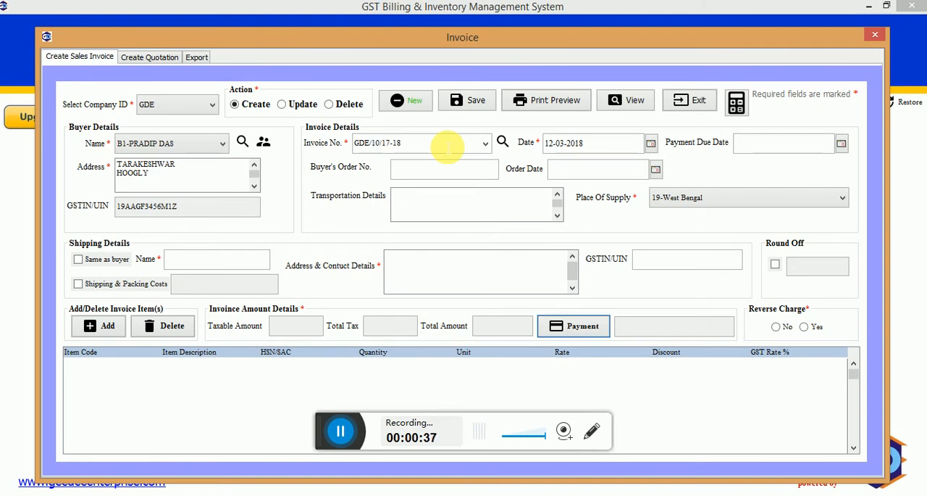
{"action": "left_click_drag", "start_coordinate": [420, 145], "coordinate": [389, 143]}
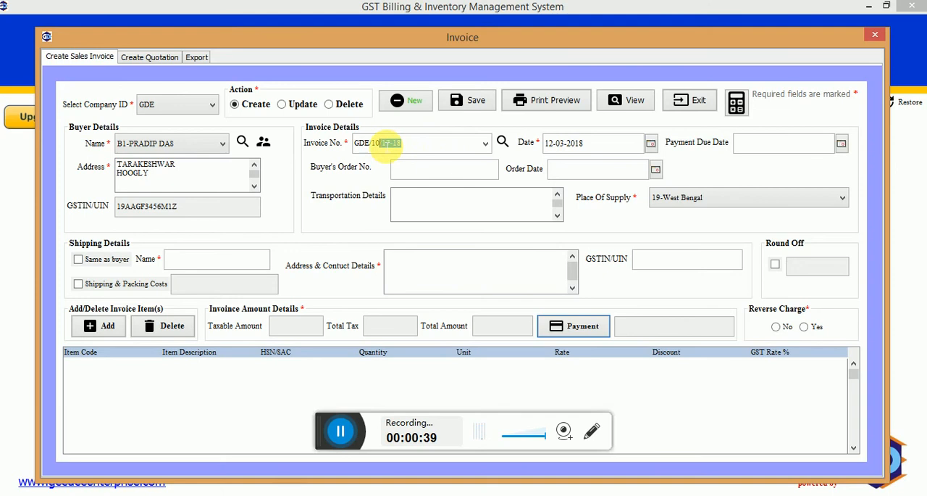
{"action": "double_click", "coordinate": [362, 142]}
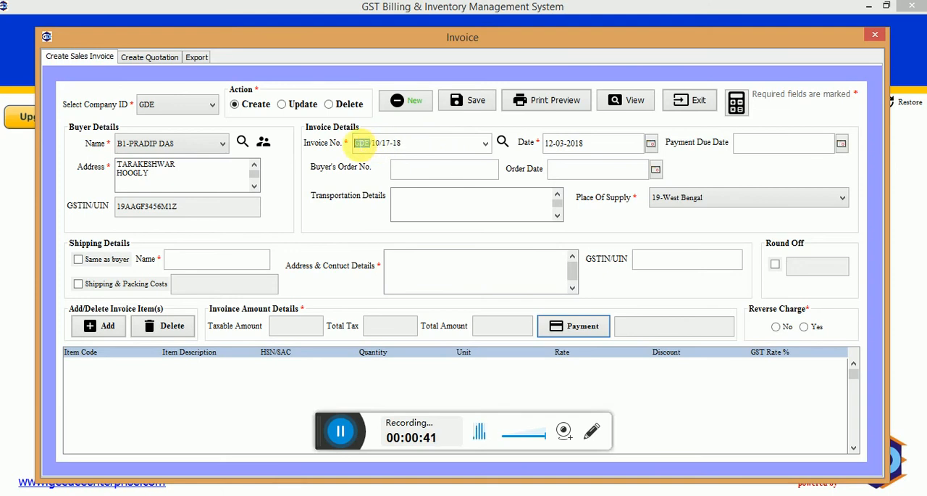
Set both the invoice date and the payment due date to 14-03-2018.
{"action": "left_click", "coordinate": [652, 144]}
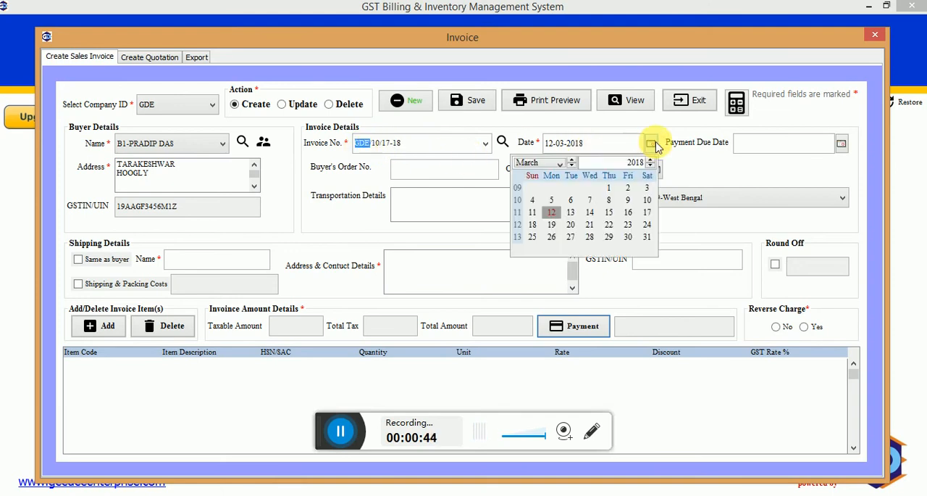
{"action": "left_click", "coordinate": [591, 212]}
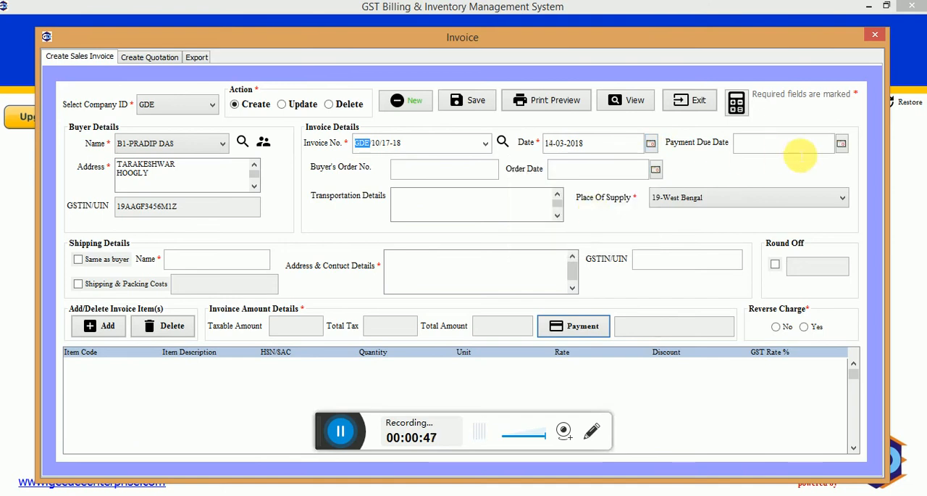
{"action": "left_click", "coordinate": [799, 149]}
{"action": "left_click", "coordinate": [842, 145]}
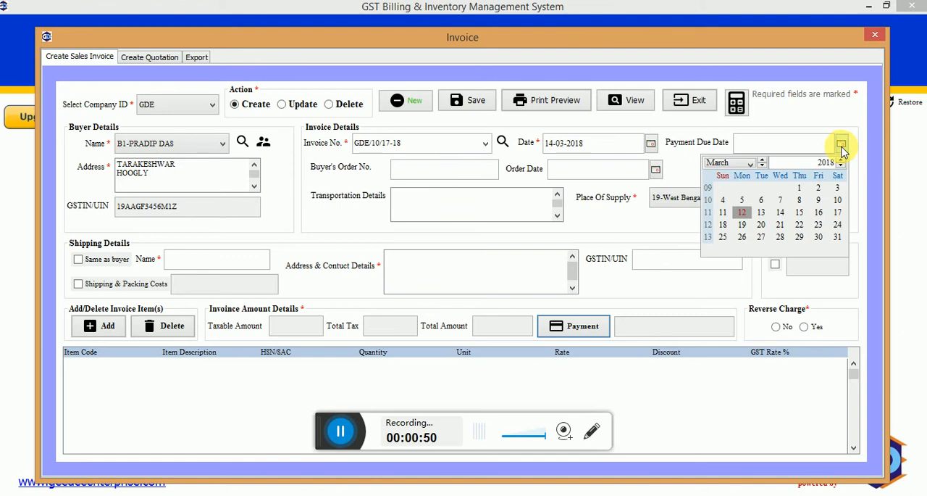
{"action": "left_click", "coordinate": [789, 216]}
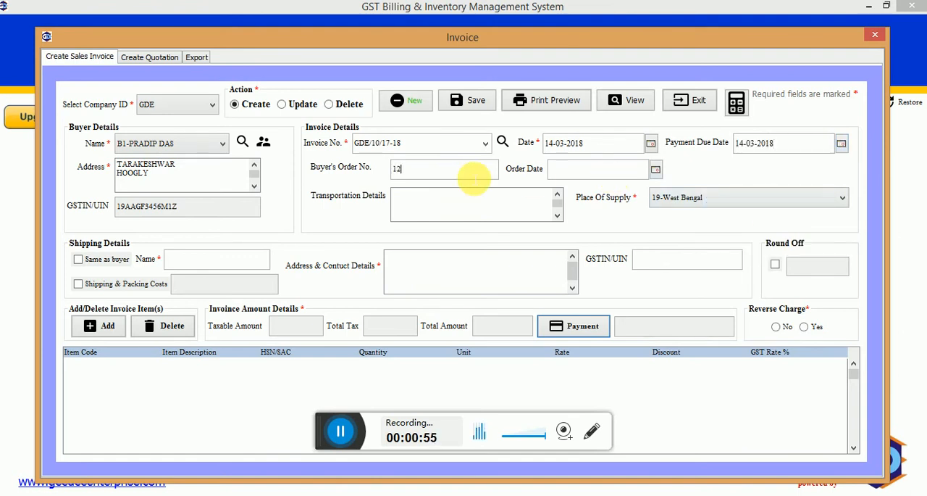
Fill in the buyer's order number and set the order date to 8-03-2018.
{"action": "left_click", "coordinate": [594, 170]}
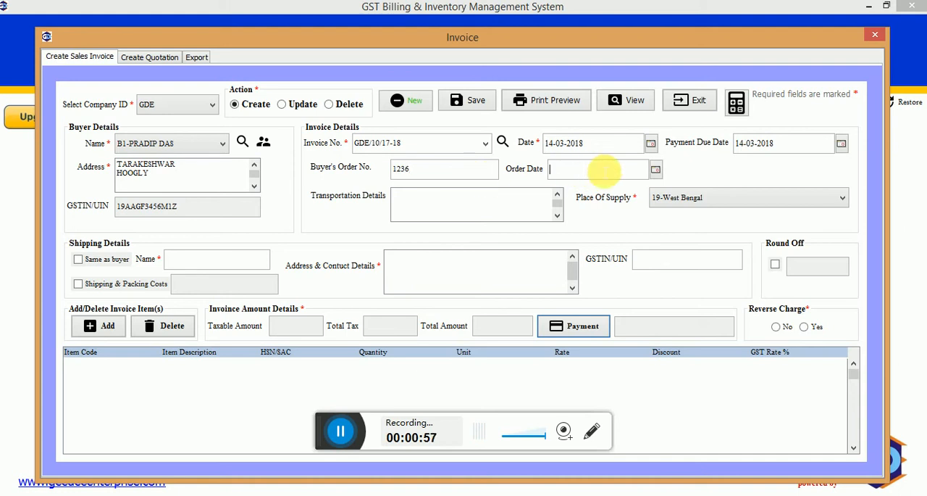
{"action": "left_click", "coordinate": [655, 173]}
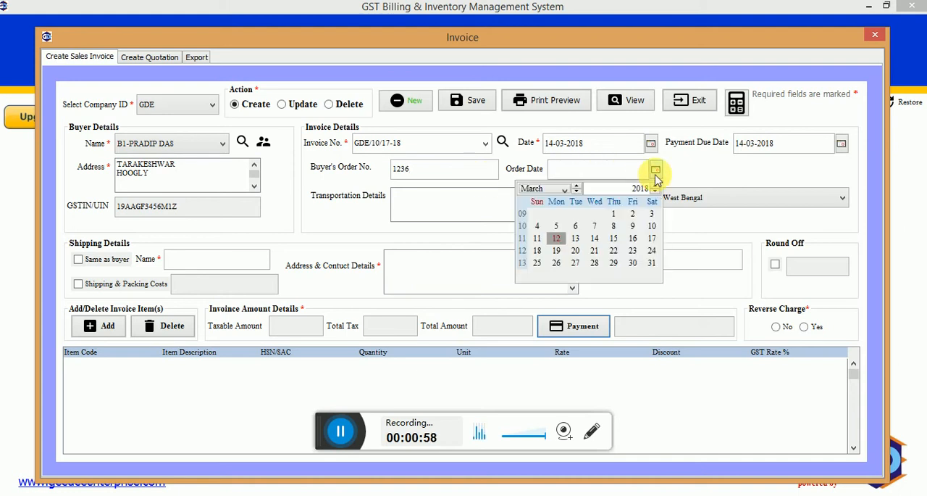
{"action": "left_click", "coordinate": [614, 228]}
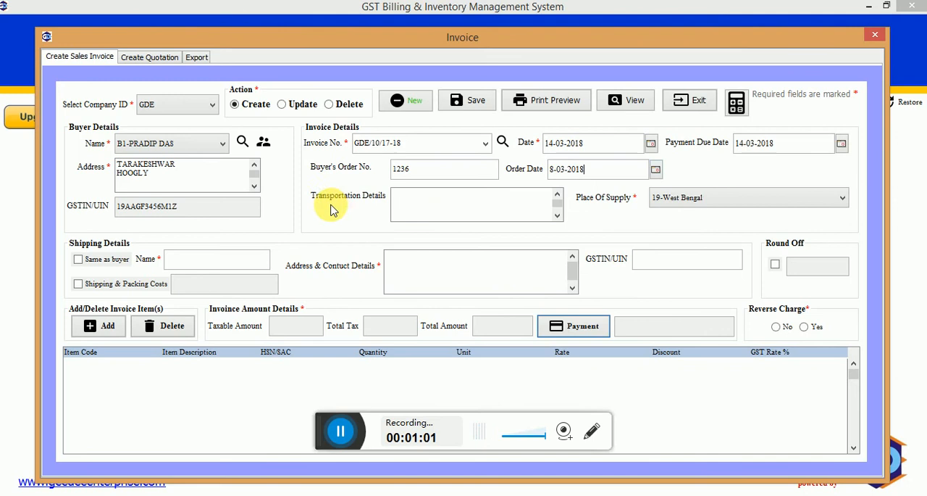
Enter "By Flight - GE247" as the transportation details and make the shipping details the same as the buyer's.
{"action": "left_click", "coordinate": [410, 204]}
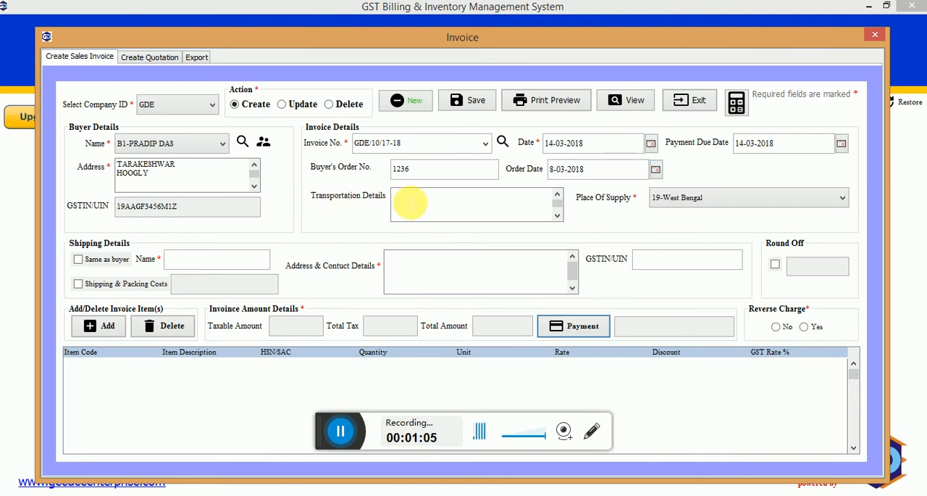
{"action": "type", "text": "By F"}
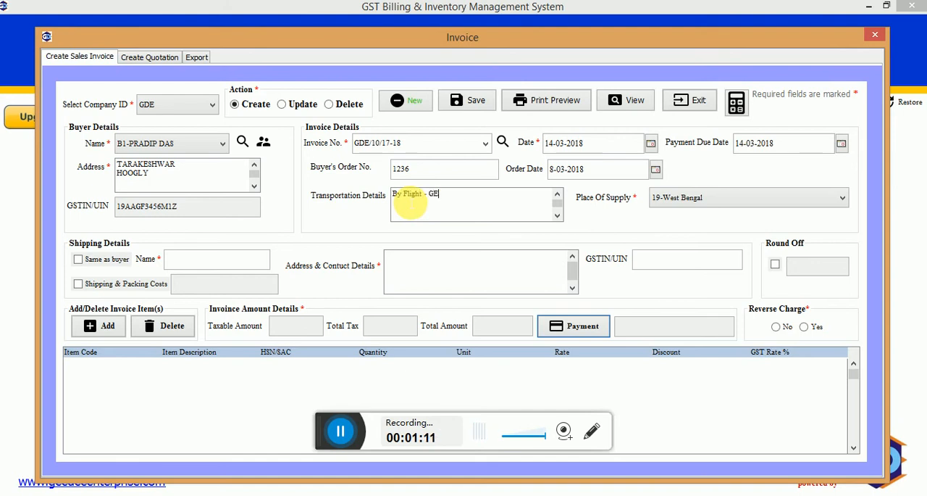
{"action": "type", "text": "light - GE247"}
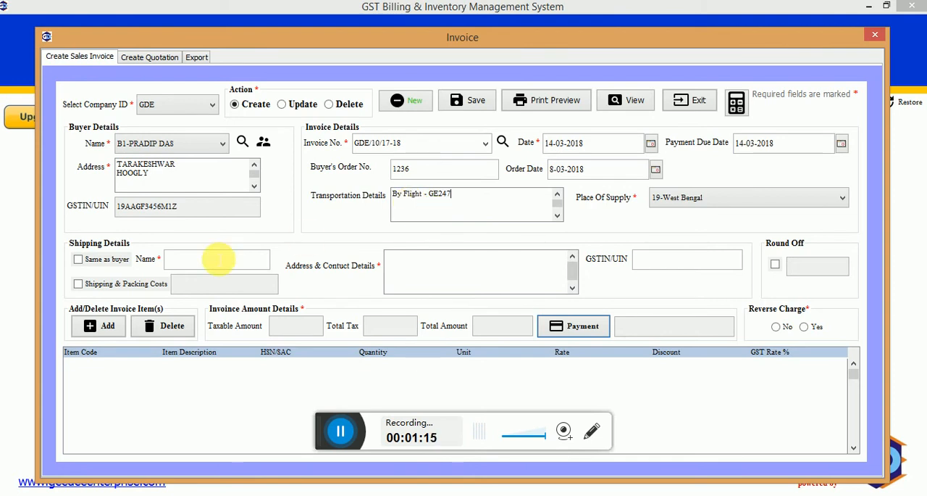
{"action": "left_click", "coordinate": [80, 263]}
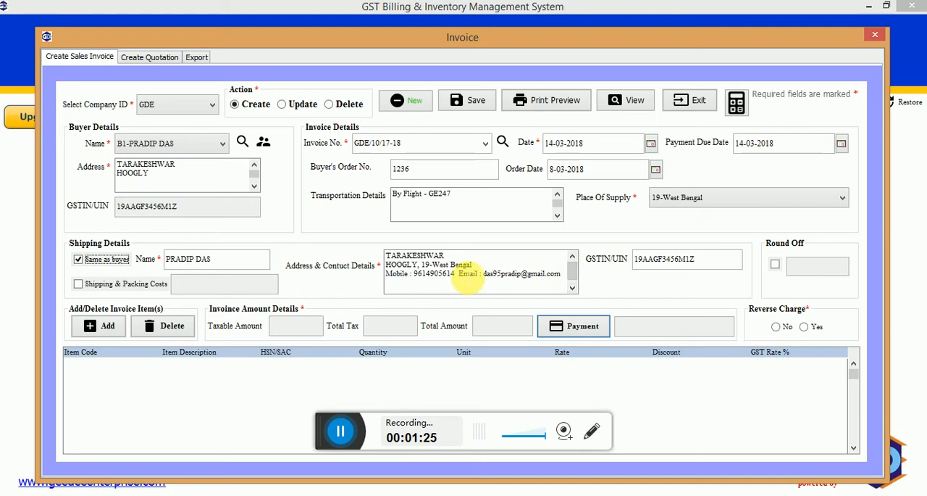
Begin adding an invoice item, choosing item group BEARING and item BEARING 6303.
{"action": "left_click", "coordinate": [112, 326]}
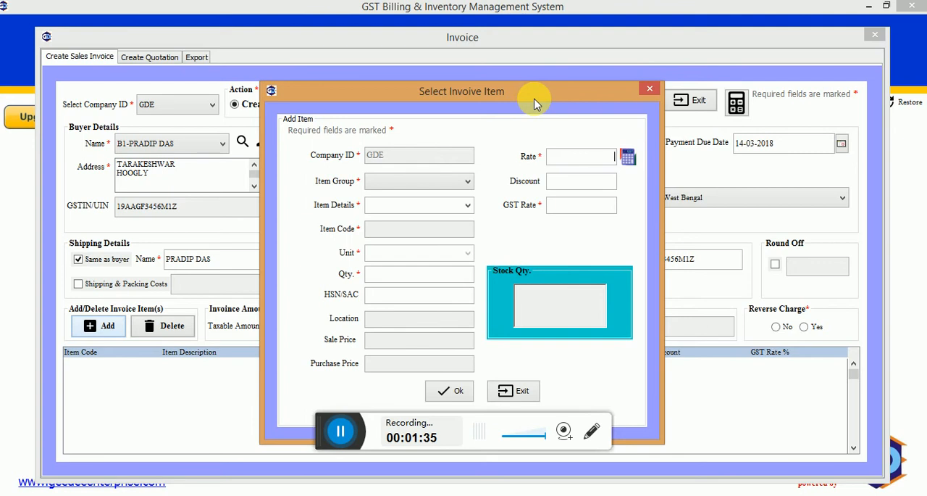
{"action": "left_click_drag", "start_coordinate": [534, 103], "coordinate": [542, 69]}
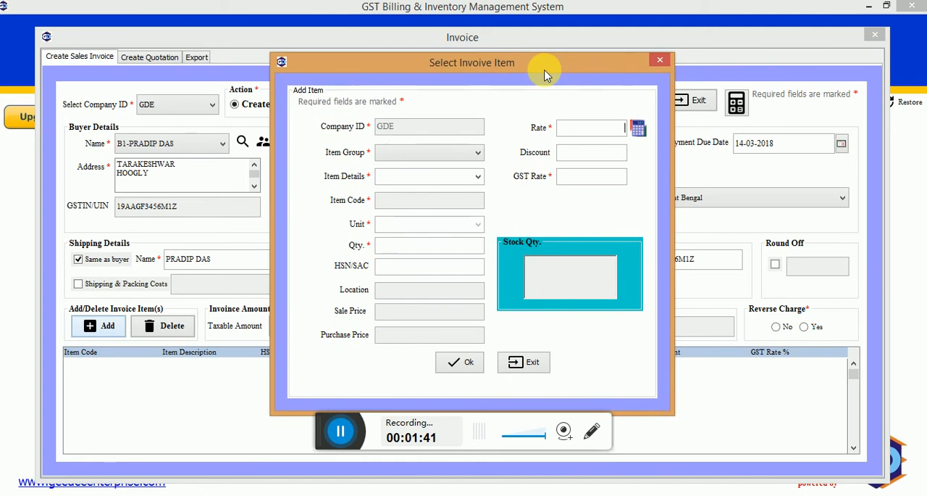
{"action": "left_click", "coordinate": [477, 151]}
{"action": "left_click", "coordinate": [478, 153]}
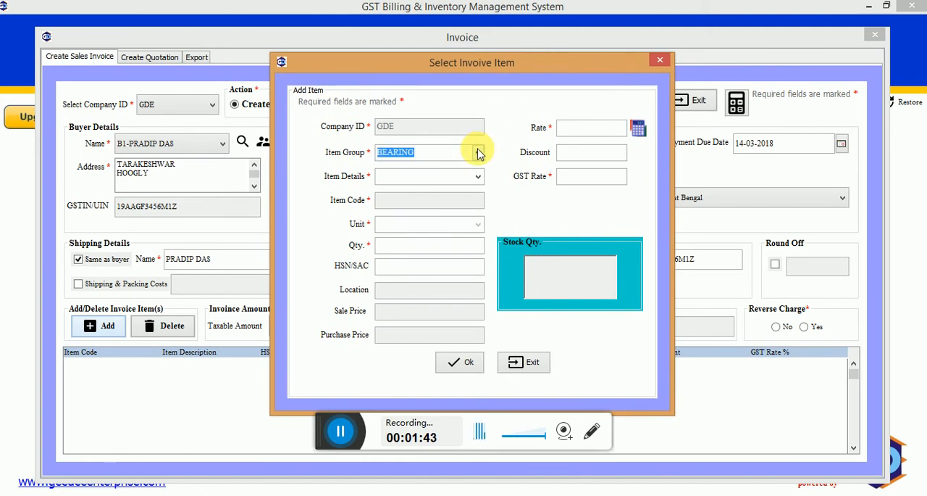
{"action": "left_click", "coordinate": [478, 176]}
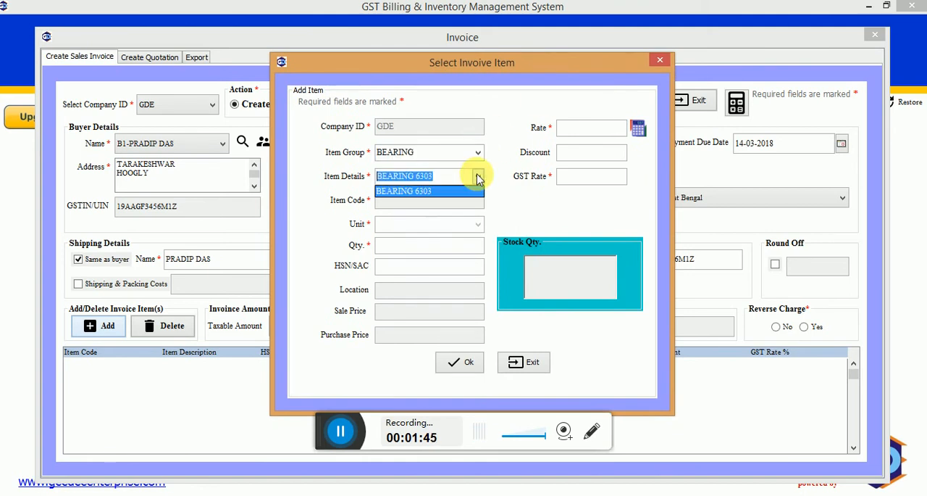
{"action": "left_click", "coordinate": [462, 192]}
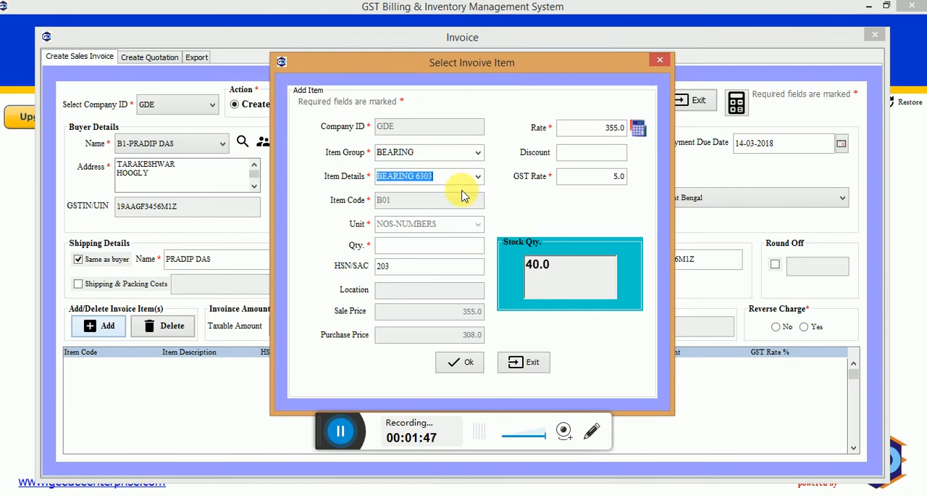
Set the bearing's quantity to 10, rate to 300 and discount to 5.
{"action": "left_click", "coordinate": [469, 246]}
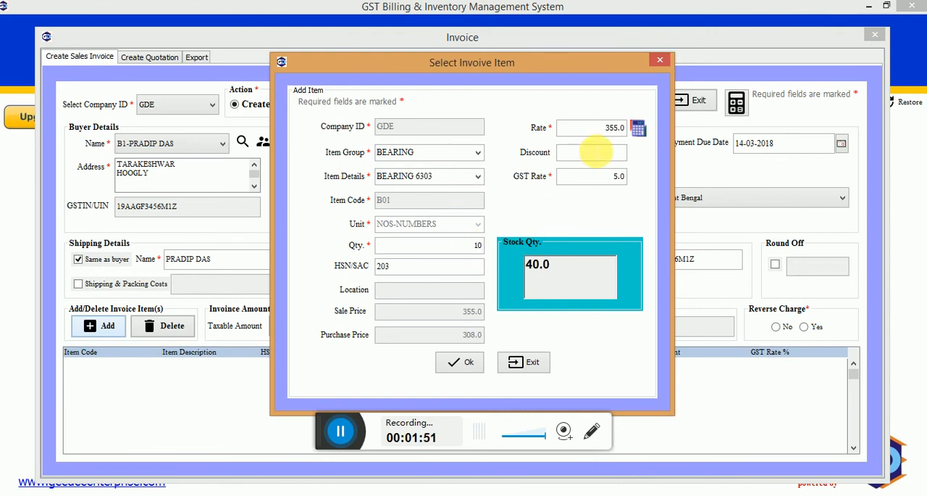
{"action": "left_click_drag", "start_coordinate": [607, 129], "coordinate": [636, 129]}
{"action": "type", "text": "3"}
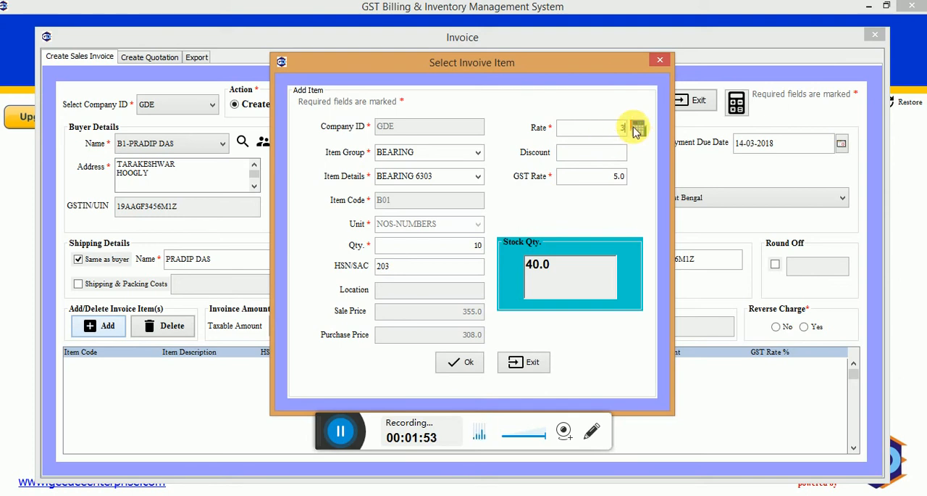
{"action": "key", "text": "Tab"}
{"action": "left_click", "coordinate": [615, 158]}
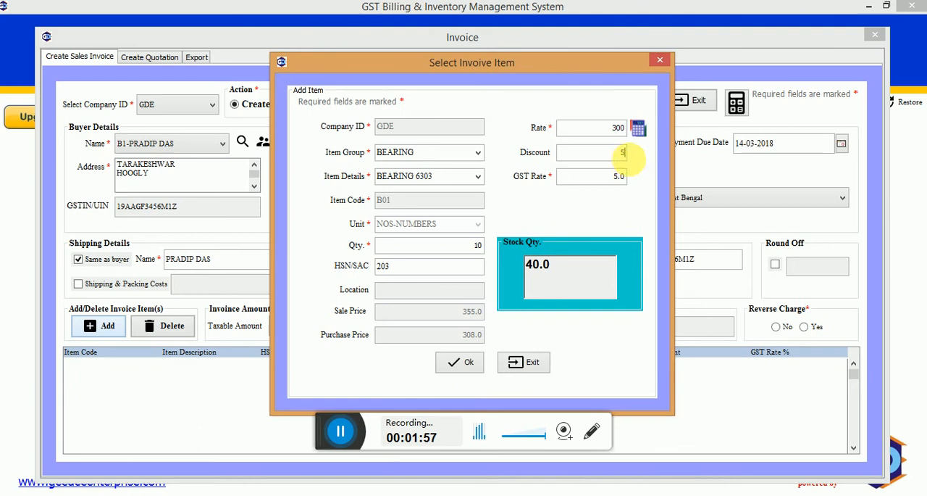
Use the GST calculator to set the rate to the net of 400 including 5% GST, and add the bearing to the invoice.
{"action": "left_click", "coordinate": [637, 130]}
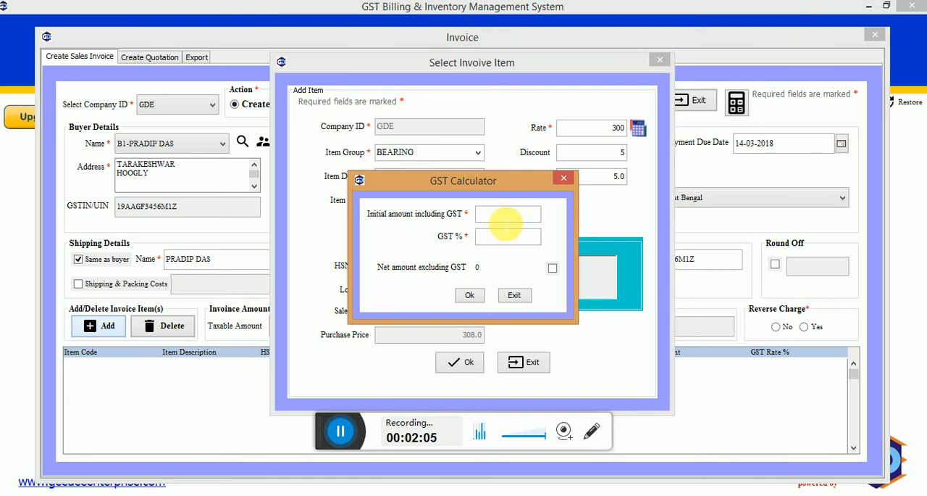
{"action": "type", "text": "400"}
{"action": "type", "text": "5"}
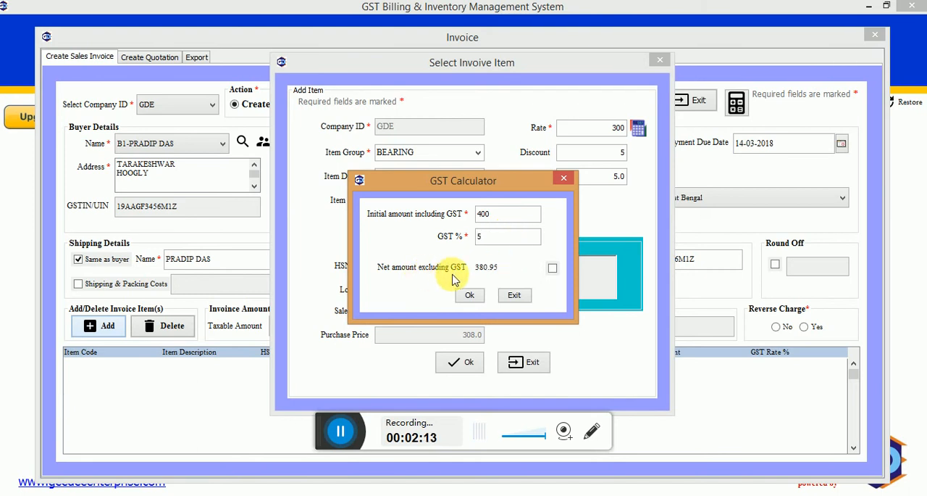
{"action": "left_click", "coordinate": [551, 271]}
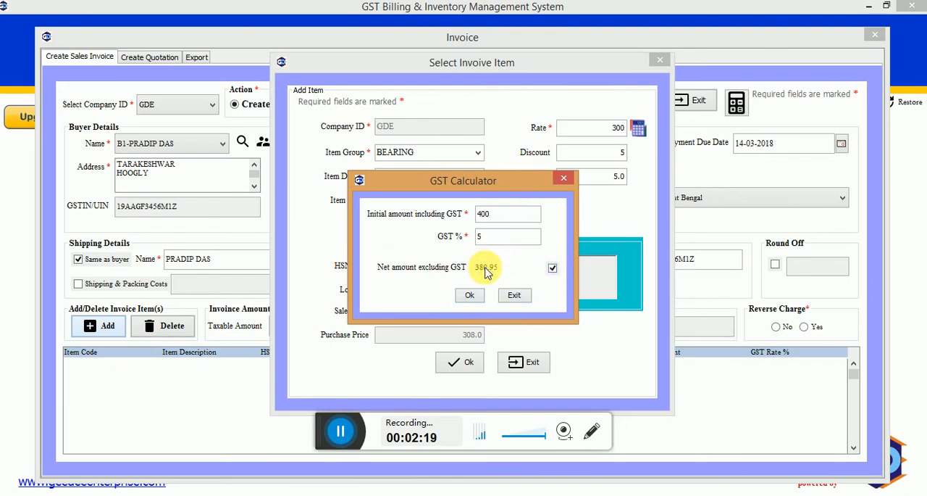
{"action": "left_click", "coordinate": [470, 295]}
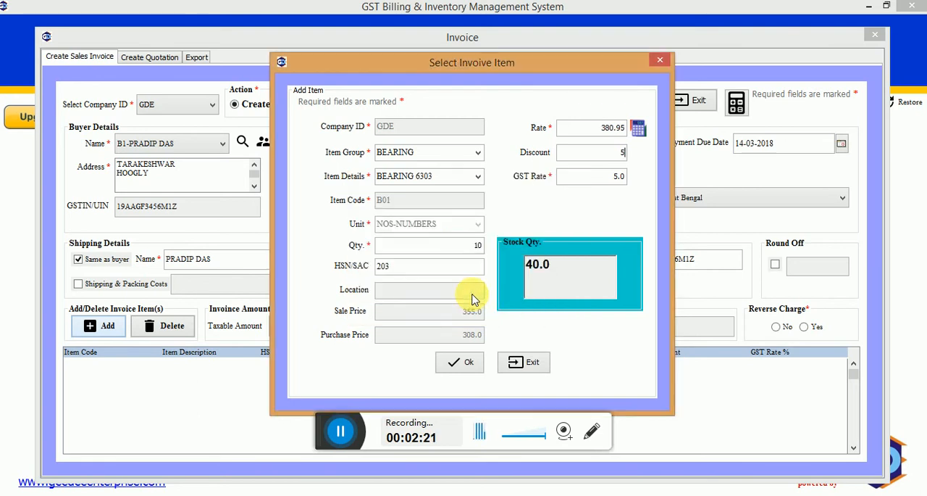
{"action": "left_click_drag", "start_coordinate": [602, 128], "coordinate": [626, 128]}
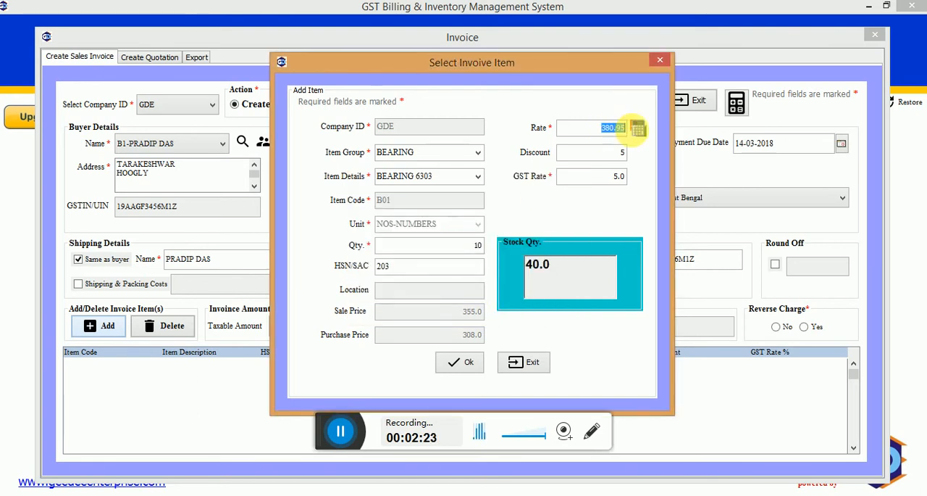
{"action": "left_click", "coordinate": [452, 365]}
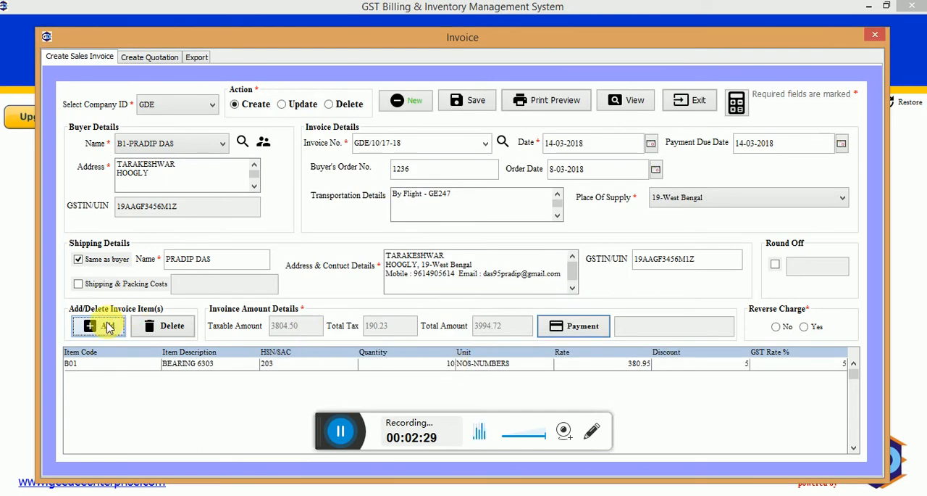
Begin adding a second invoice item, choosing item group BELT and item FAN BELT TW 1280.
{"action": "left_click", "coordinate": [108, 327]}
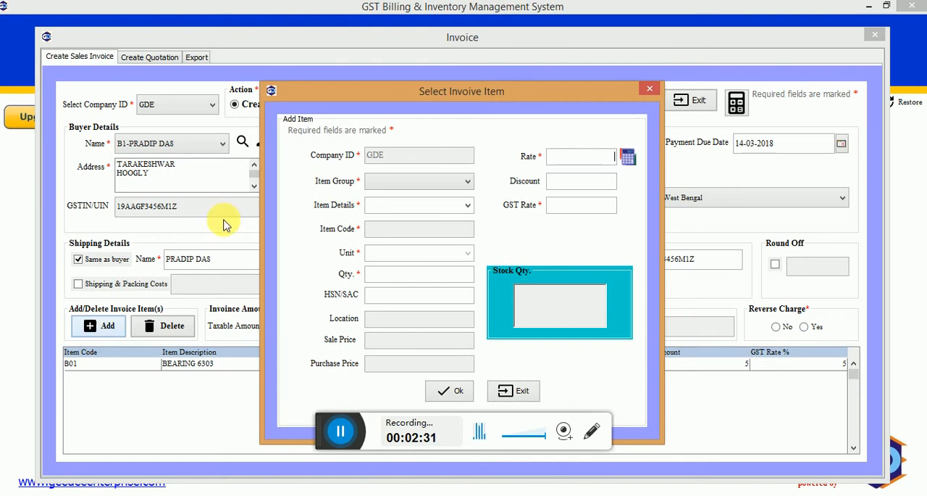
{"action": "left_click_drag", "start_coordinate": [422, 91], "coordinate": [453, 25]}
{"action": "left_click", "coordinate": [497, 112]}
{"action": "left_click", "coordinate": [493, 126]}
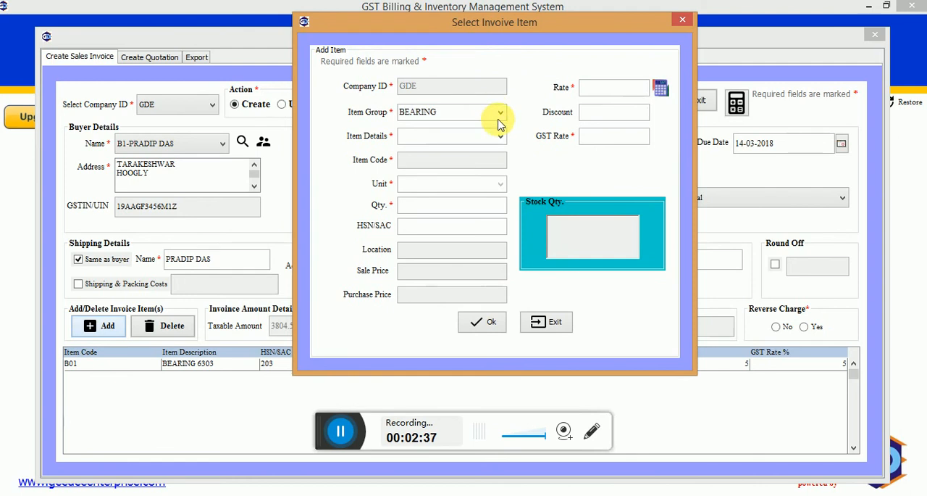
{"action": "left_click", "coordinate": [500, 116]}
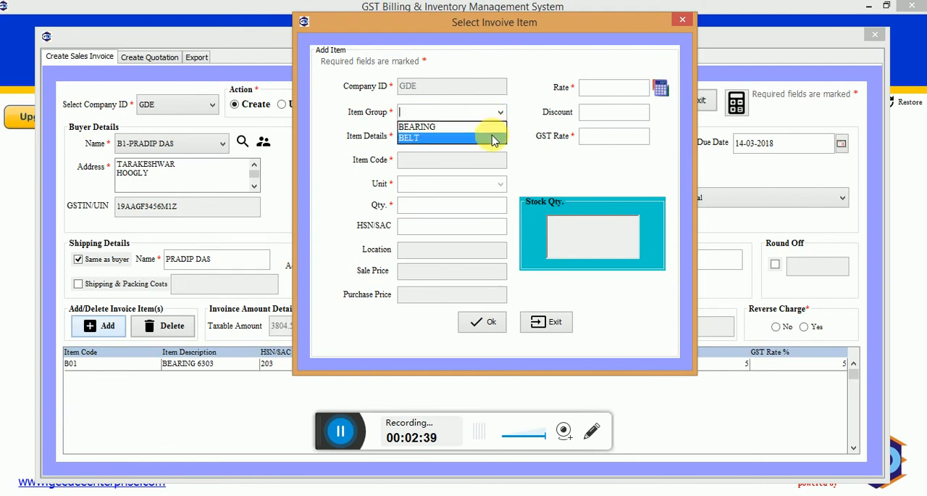
{"action": "left_click", "coordinate": [492, 137]}
{"action": "left_click", "coordinate": [500, 136]}
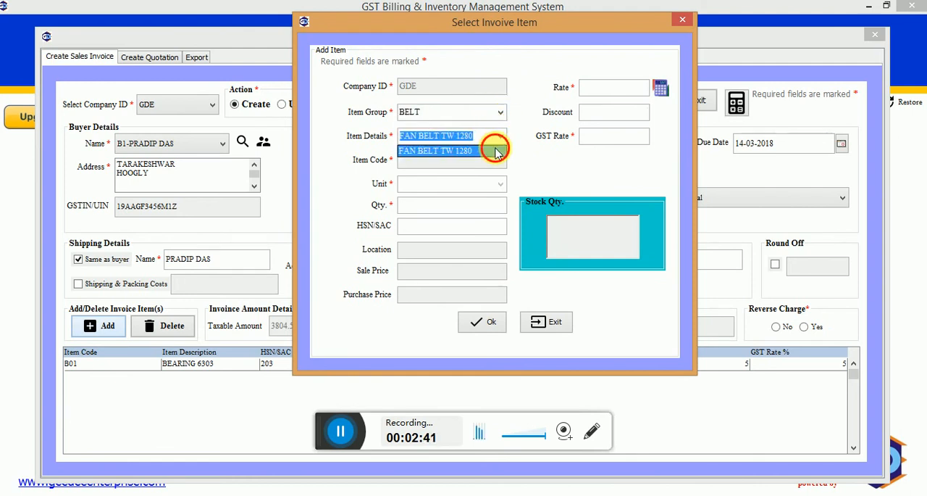
{"action": "left_click", "coordinate": [498, 150]}
Set the fan belt's quantity to 20 and rate to 1400, and add it to the invoice.
{"action": "left_click", "coordinate": [491, 208]}
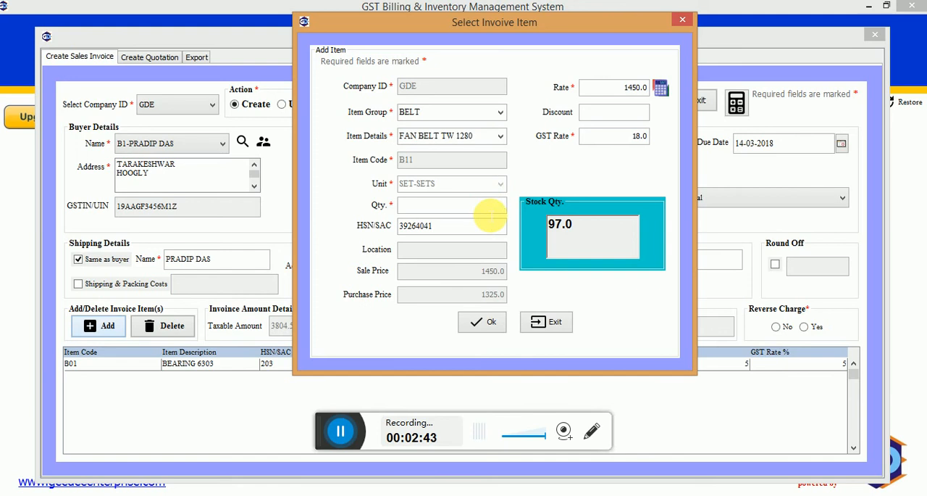
{"action": "type", "text": "20"}
{"action": "left_click", "coordinate": [636, 87]}
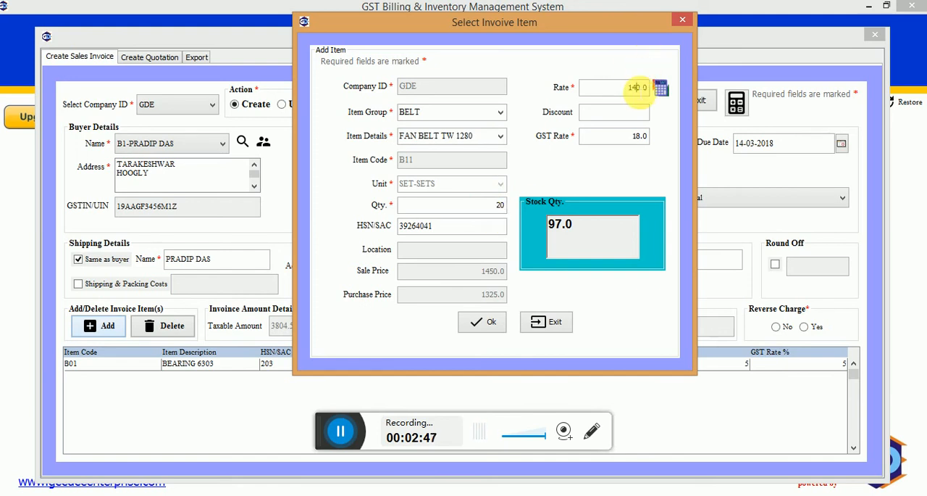
{"action": "type", "text": "0"}
{"action": "left_click", "coordinate": [641, 111]}
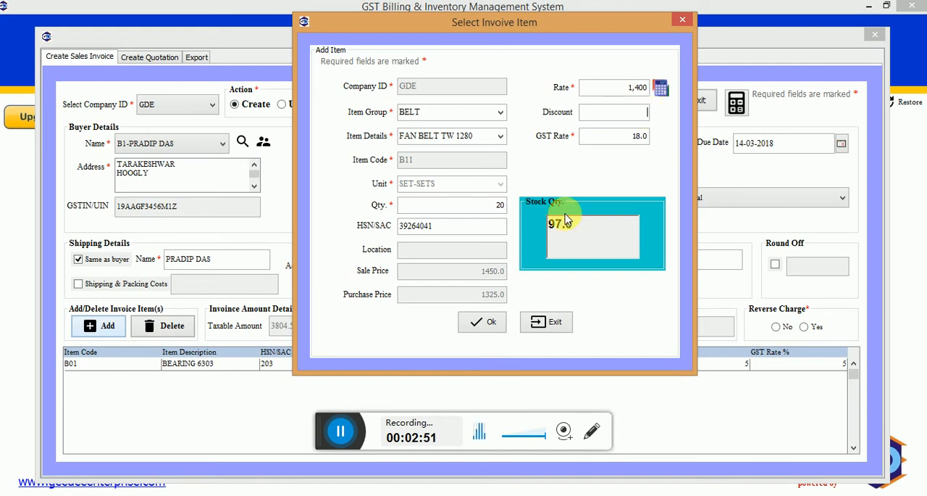
{"action": "left_click", "coordinate": [480, 321]}
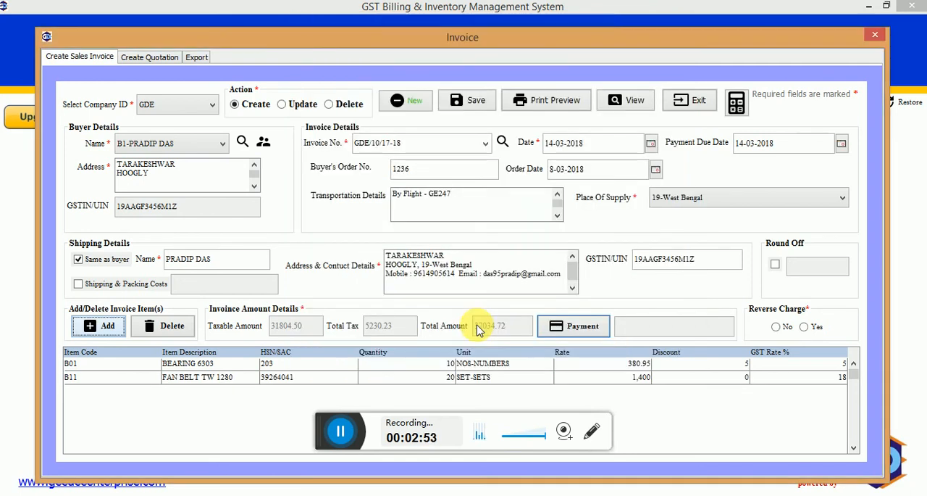
Add a cash payment to the invoice with 2500 as the amount paid and 2500 as the note.
{"action": "left_click", "coordinate": [576, 326]}
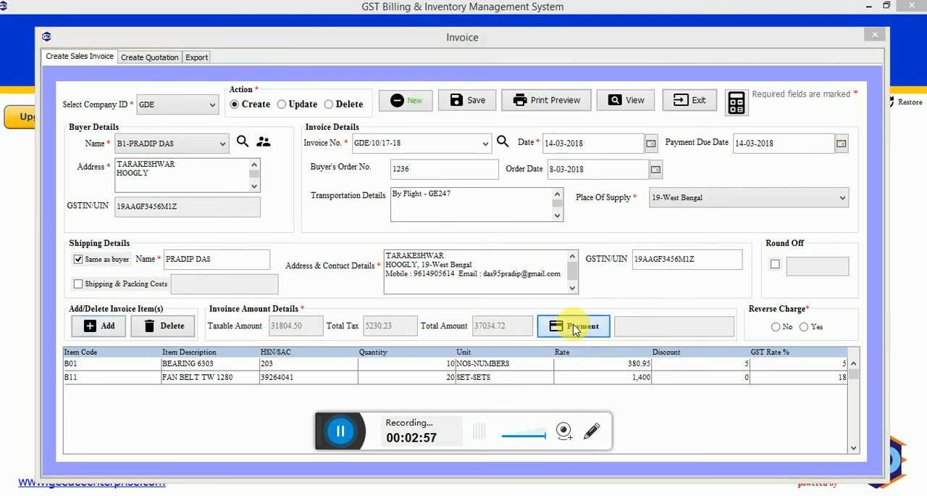
{"action": "type", "text": "1000"}
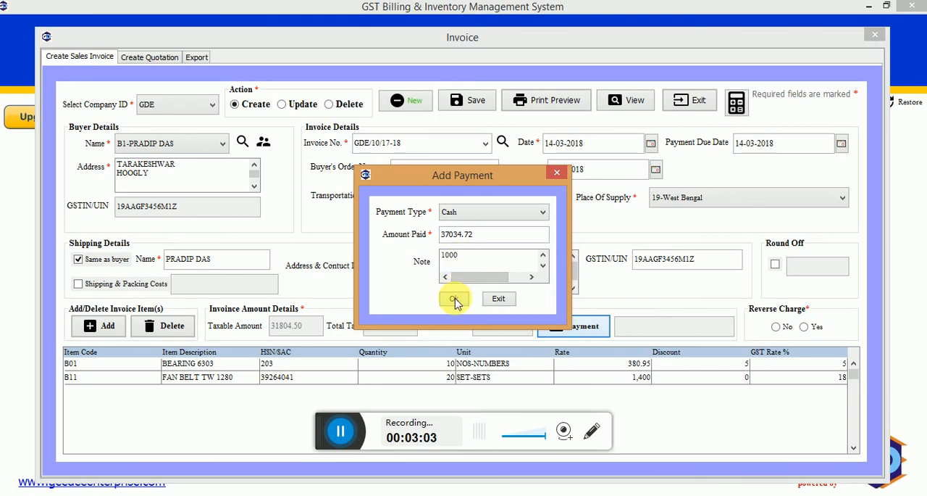
{"action": "left_click", "coordinate": [461, 234]}
{"action": "key", "text": "BackSpace"}
{"action": "key", "text": "BackSpace"}
{"action": "key", "text": "BackSpace"}
{"action": "key", "text": "BackSpace"}
{"action": "key", "text": "BackSpace"}
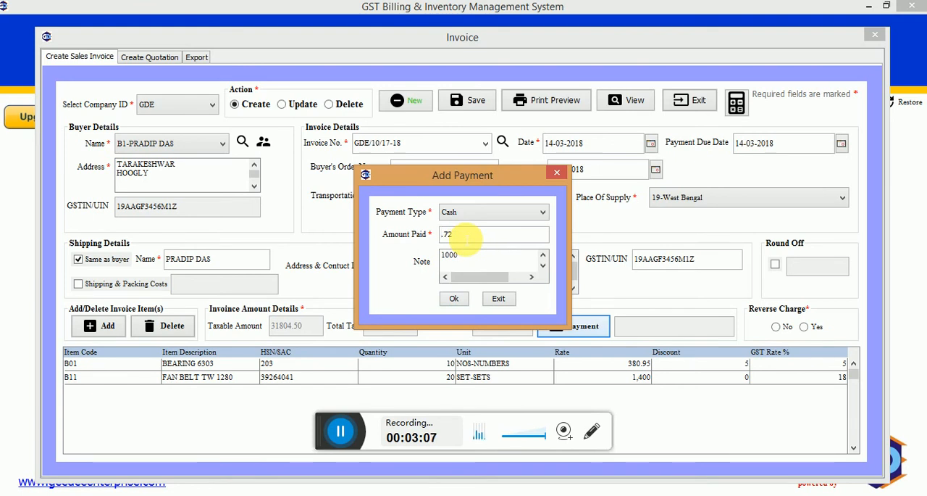
{"action": "key", "text": "Delete"}
{"action": "key", "text": "Delete"}
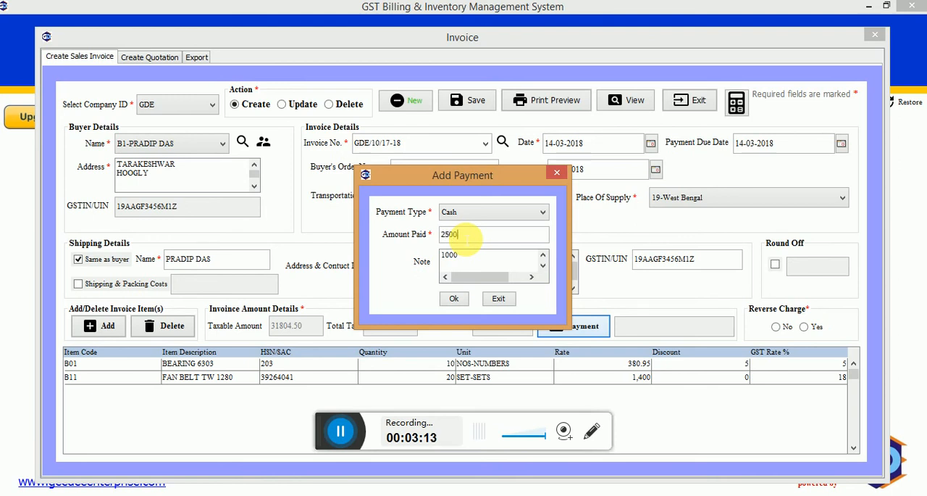
{"action": "left_click", "coordinate": [467, 256]}
{"action": "type", "text": "2500"}
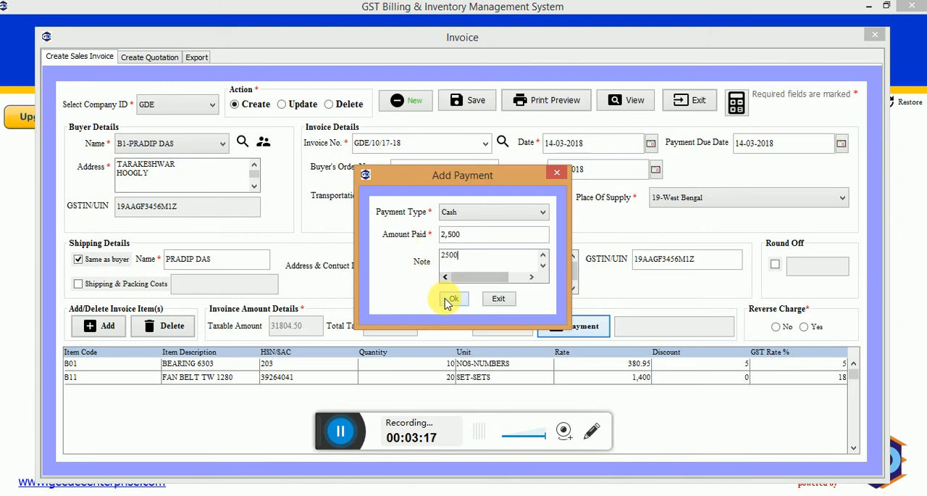
{"action": "left_click", "coordinate": [451, 300]}
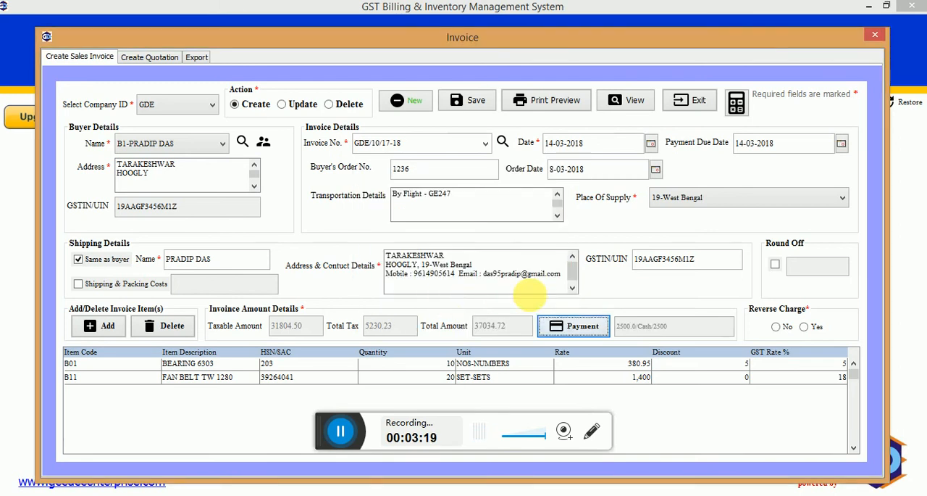
Turn on round off for the invoice total and set reverse charge to No.
{"action": "left_click", "coordinate": [776, 267]}
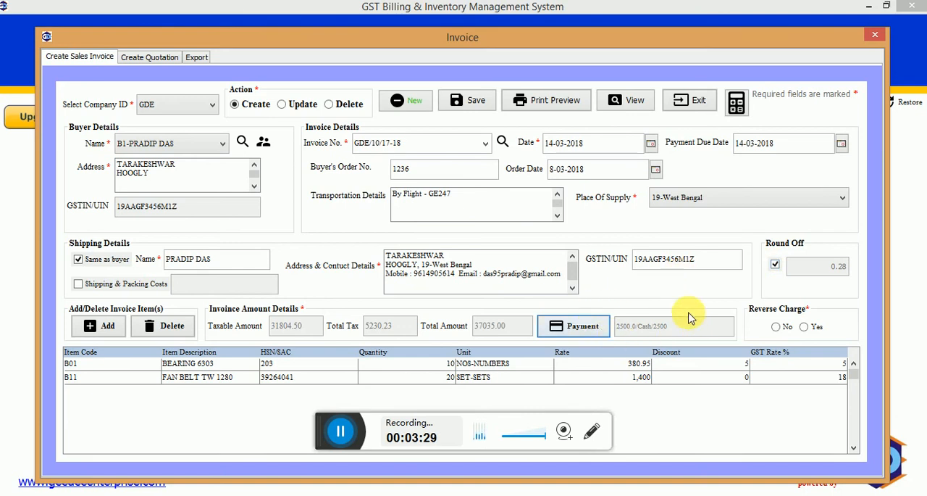
{"action": "left_click", "coordinate": [810, 329]}
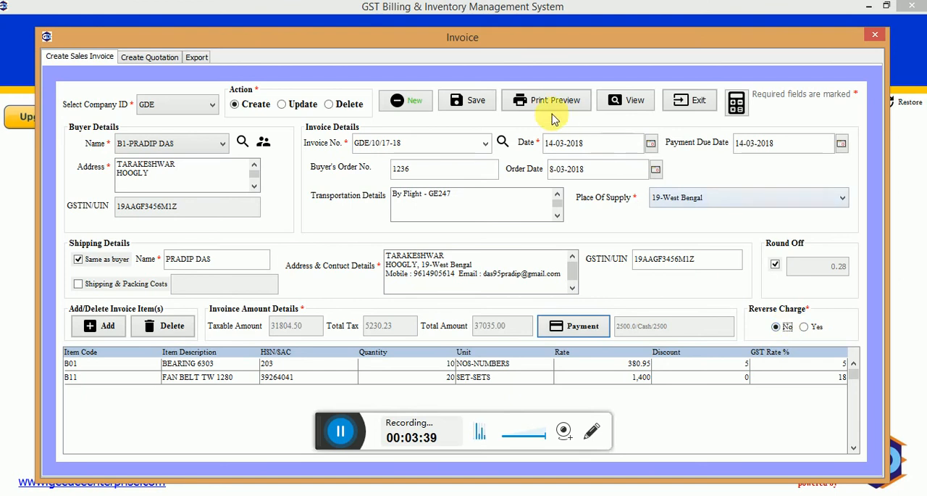
Save the new sales invoice, and try saving it once more under the Create action.
{"action": "left_click", "coordinate": [484, 106]}
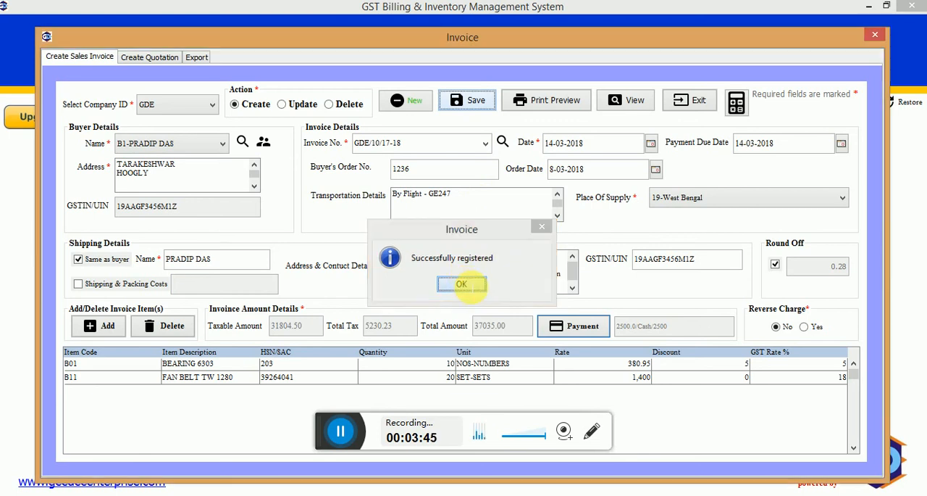
{"action": "left_click", "coordinate": [464, 283]}
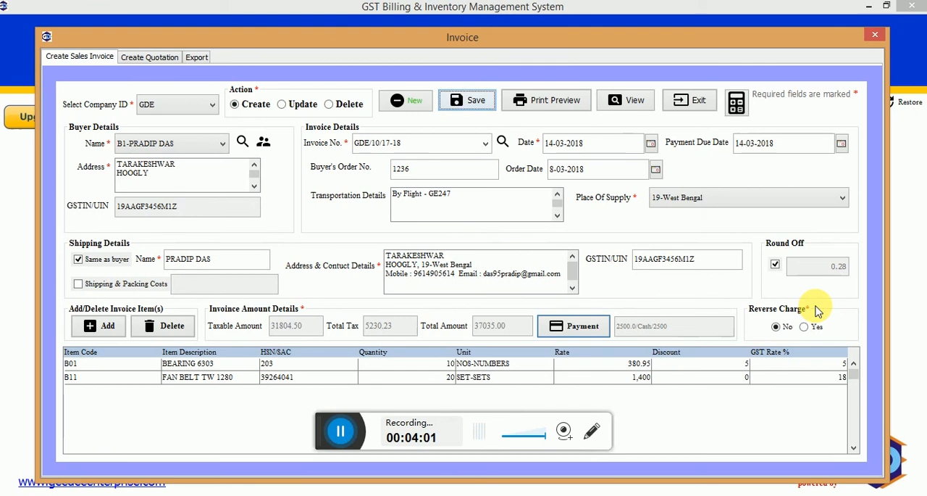
{"action": "left_click", "coordinate": [479, 105]}
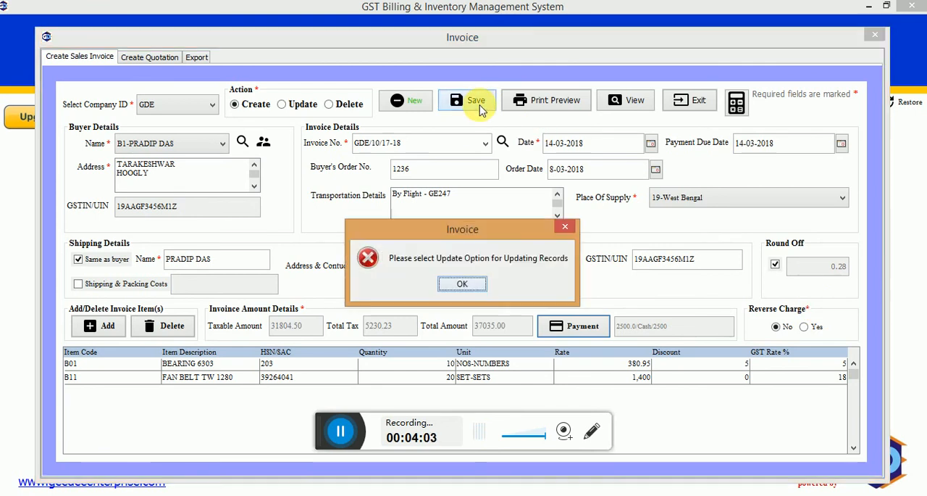
{"action": "left_click", "coordinate": [468, 283]}
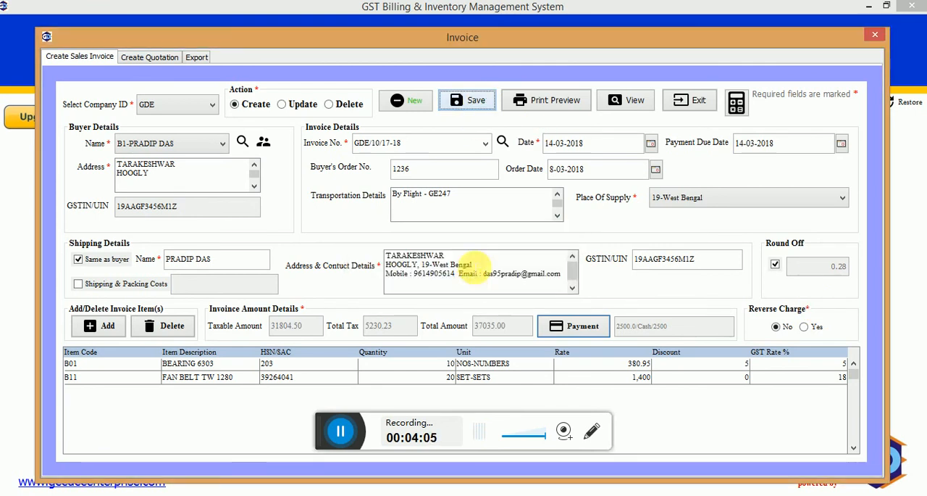
Generate the invoice's print preview in red with the labels Original for Recipient and Duplicate for Transporter, leaving the signature off.
{"action": "left_click", "coordinate": [555, 101]}
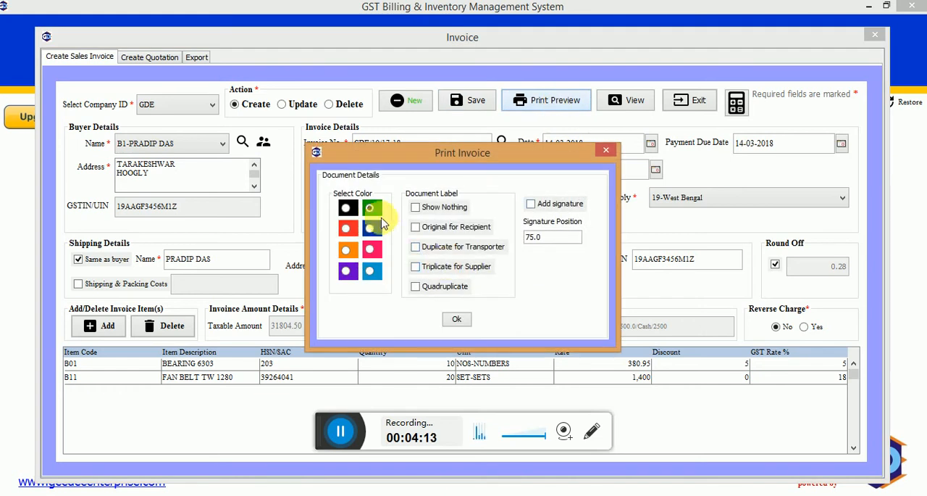
{"action": "left_click", "coordinate": [374, 211]}
{"action": "left_click", "coordinate": [348, 229]}
{"action": "left_click", "coordinate": [415, 229]}
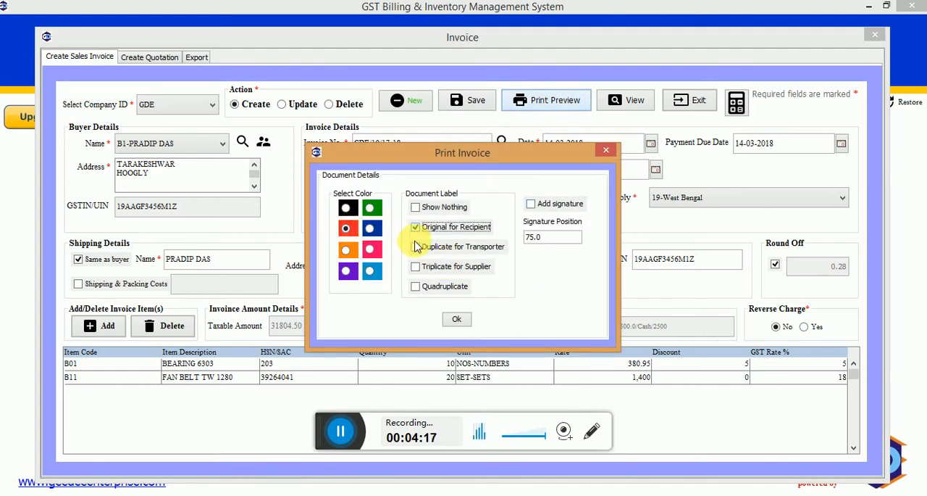
{"action": "left_click", "coordinate": [417, 252]}
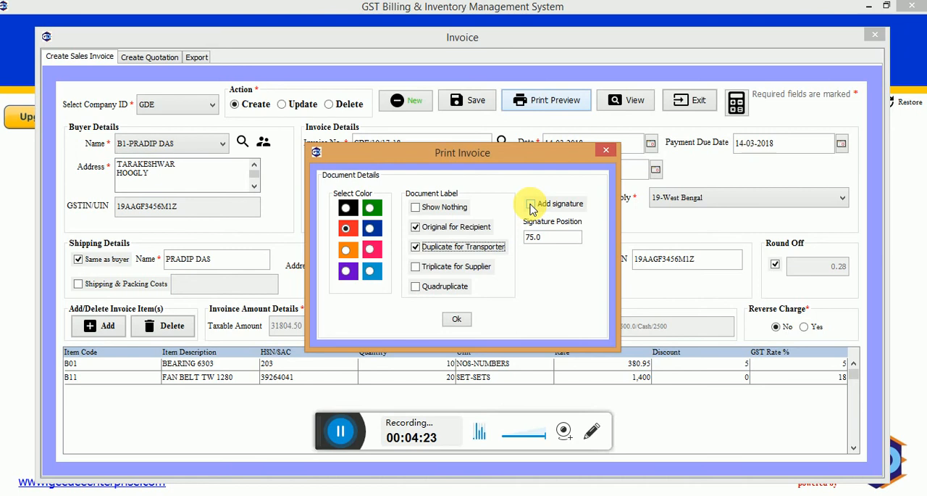
{"action": "left_click", "coordinate": [531, 205]}
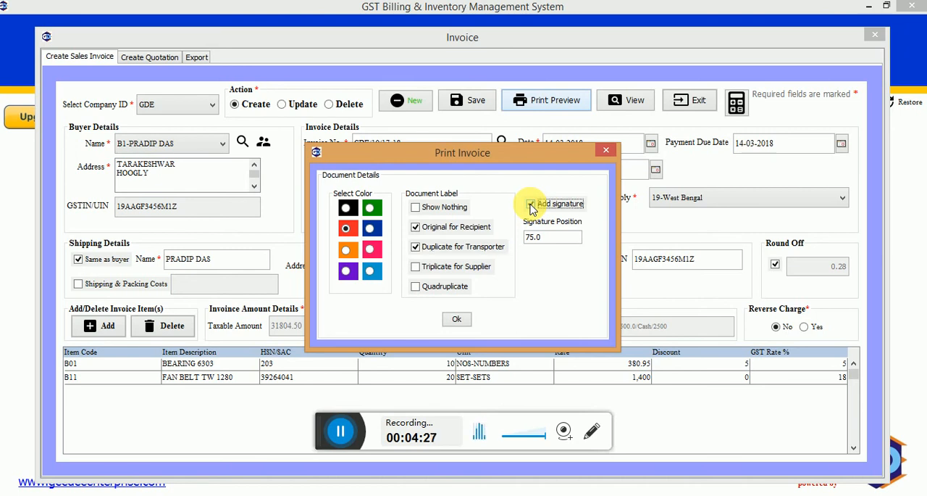
{"action": "left_click", "coordinate": [532, 205]}
{"action": "left_click", "coordinate": [457, 321]}
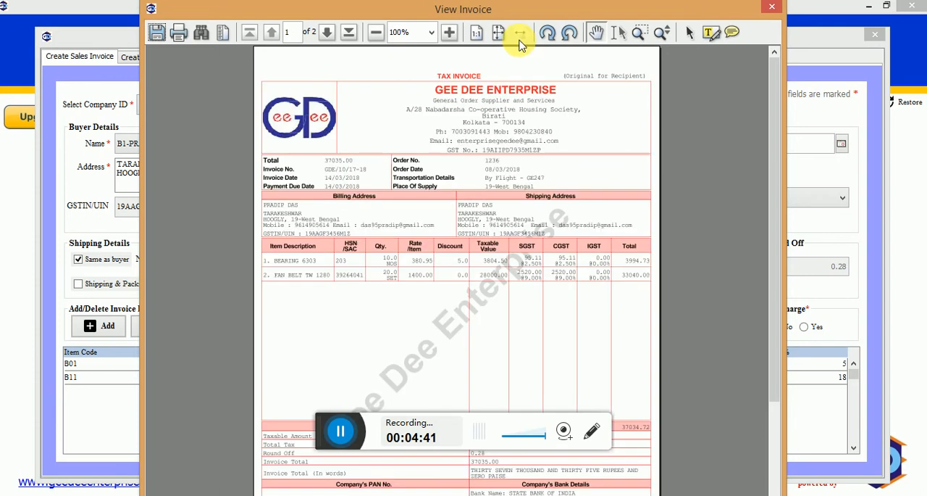
Fit the invoice preview to page width and examine its details, items, tax totals and bank section across both copies.
{"action": "left_click", "coordinate": [519, 40]}
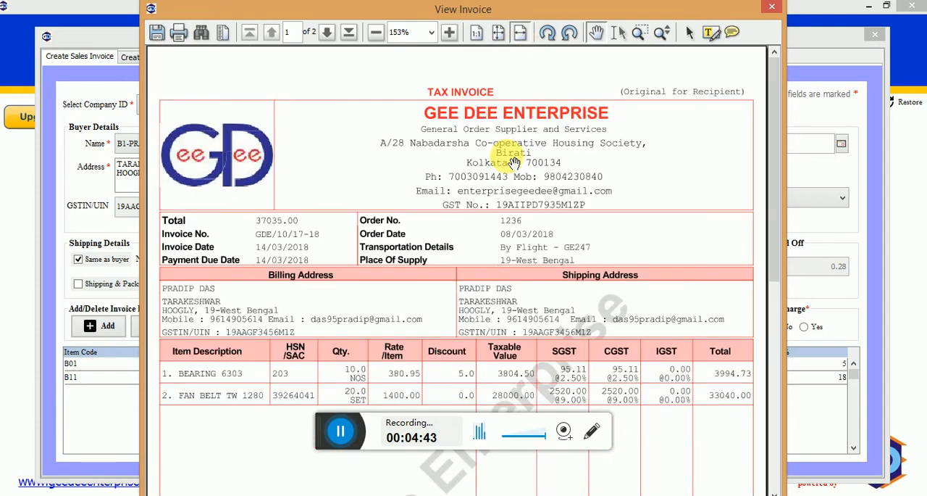
{"action": "scroll", "coordinate": [513, 163], "scroll_direction": "down", "scroll_amount": 5}
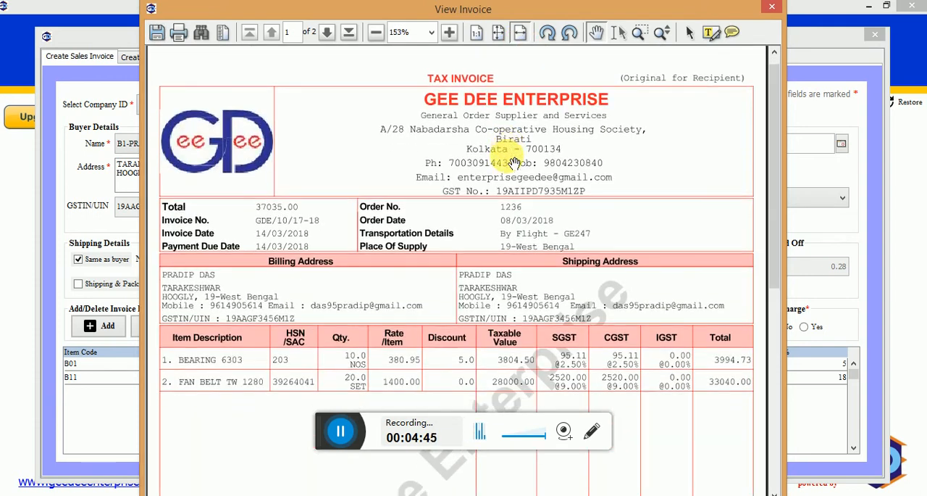
{"action": "scroll", "coordinate": [513, 163], "scroll_direction": "down", "scroll_amount": 5}
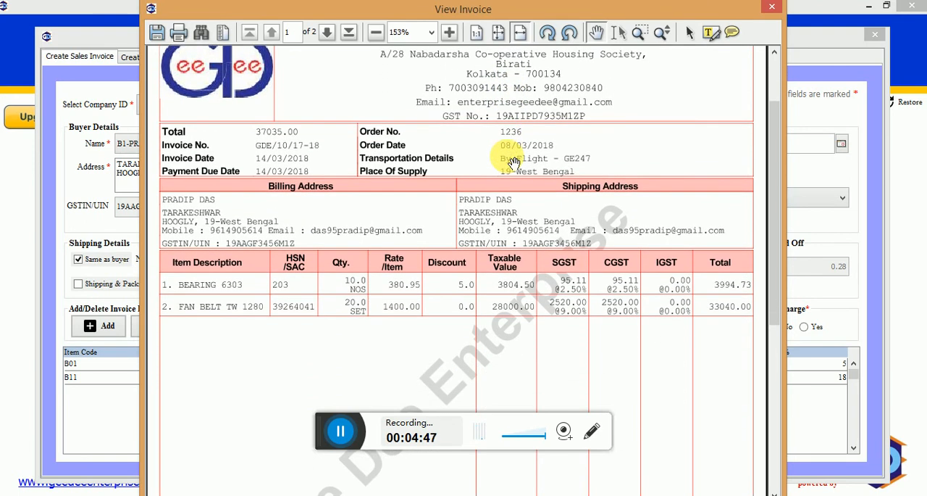
{"action": "scroll", "coordinate": [513, 163], "scroll_direction": "down", "scroll_amount": 5}
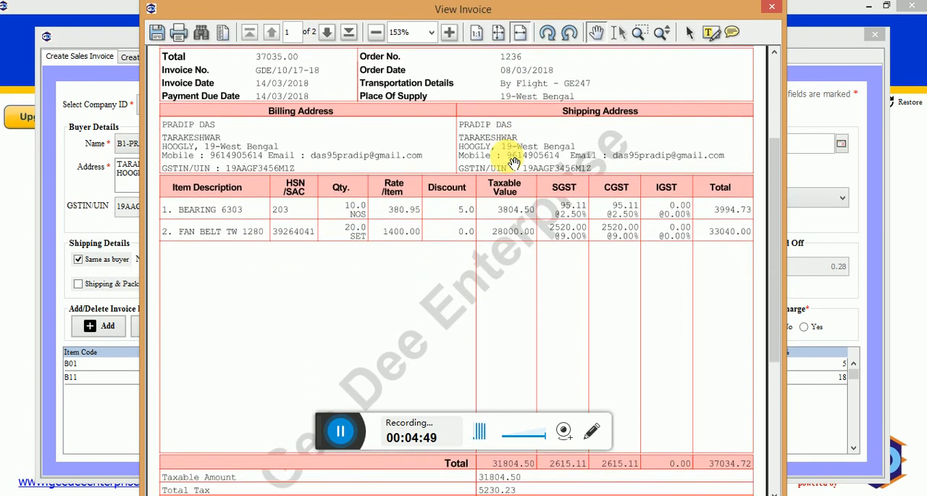
{"action": "scroll", "coordinate": [513, 163], "scroll_direction": "down", "scroll_amount": 5}
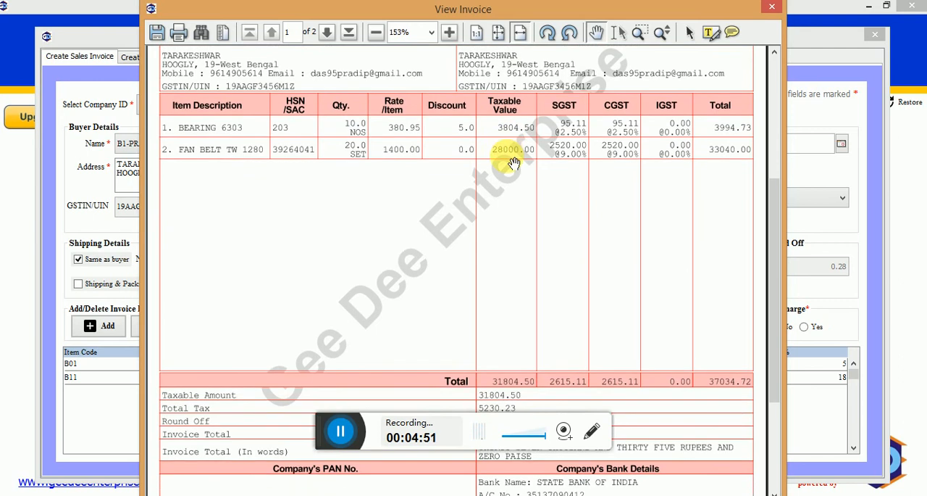
{"action": "scroll", "coordinate": [513, 163], "scroll_direction": "down", "scroll_amount": 3}
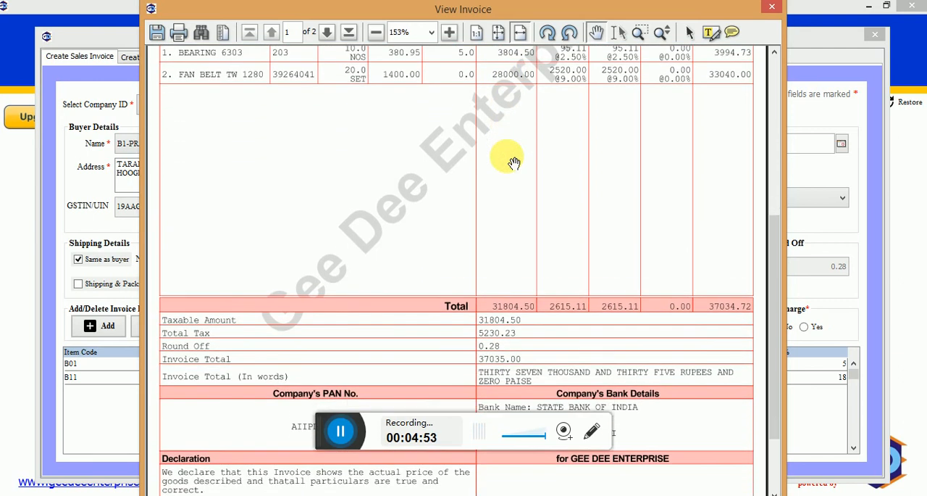
{"action": "scroll", "coordinate": [507, 158], "scroll_direction": "down", "scroll_amount": 3}
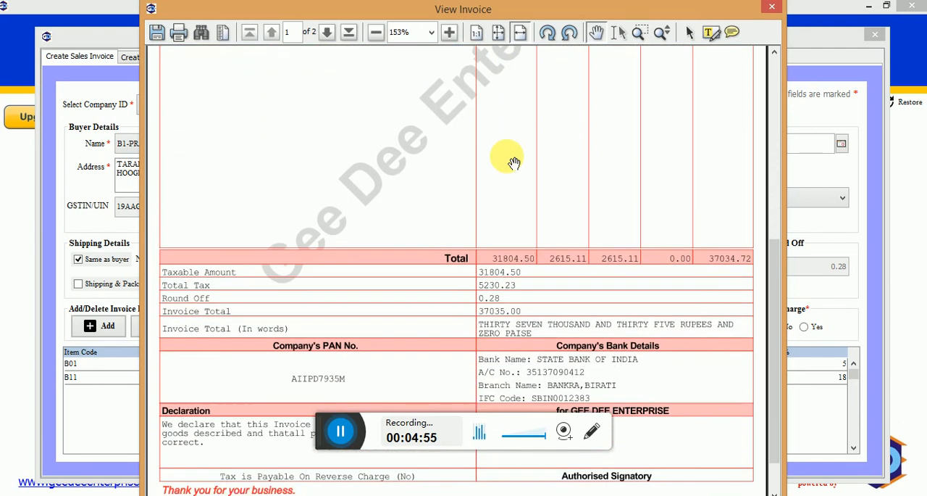
{"action": "scroll", "coordinate": [513, 163], "scroll_direction": "down", "scroll_amount": 5}
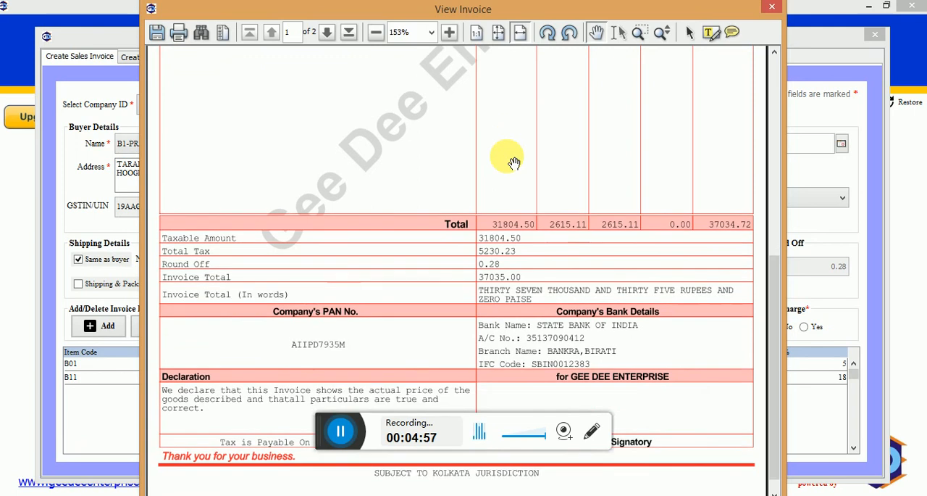
{"action": "scroll", "coordinate": [507, 157], "scroll_direction": "down", "scroll_amount": 1}
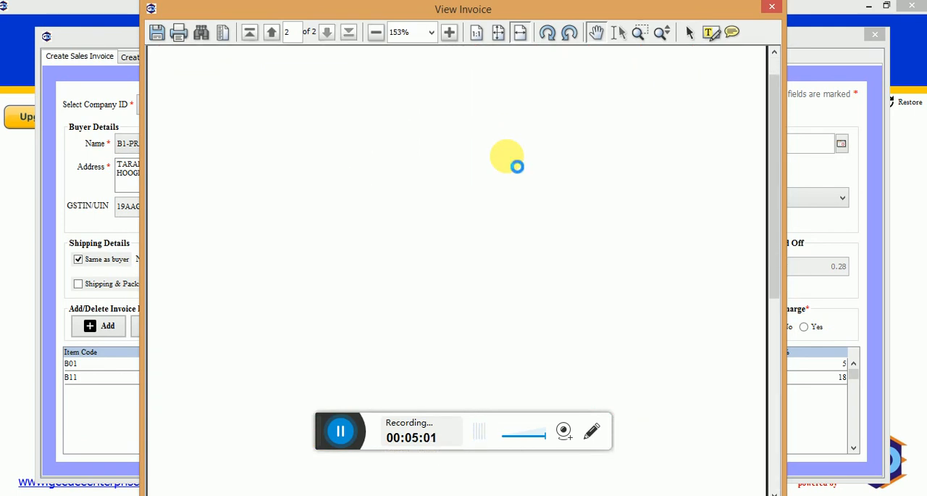
{"action": "scroll", "coordinate": [514, 163], "scroll_direction": "down", "scroll_amount": 3}
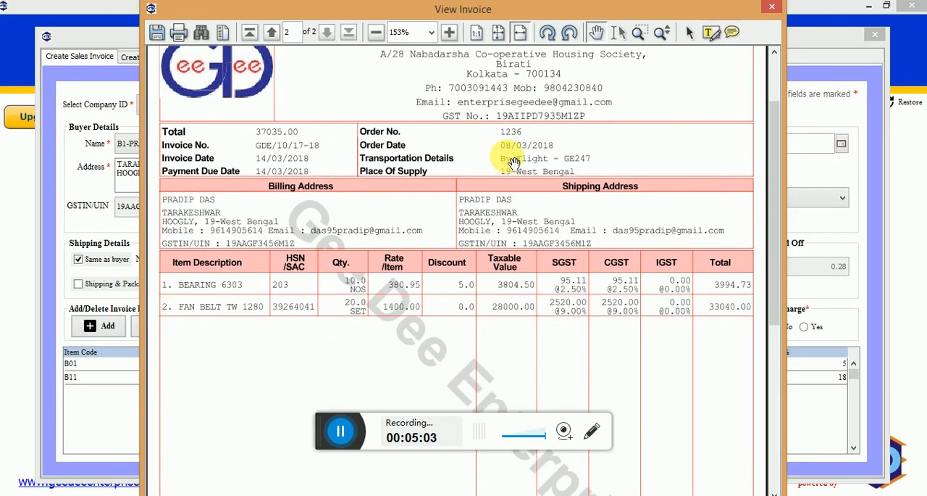
Check the items and tax totals on the second invoice copy and close the print preview.
{"action": "scroll", "coordinate": [513, 163], "scroll_direction": "down", "scroll_amount": 5}
{"action": "scroll", "coordinate": [513, 163], "scroll_direction": "down", "scroll_amount": 1}
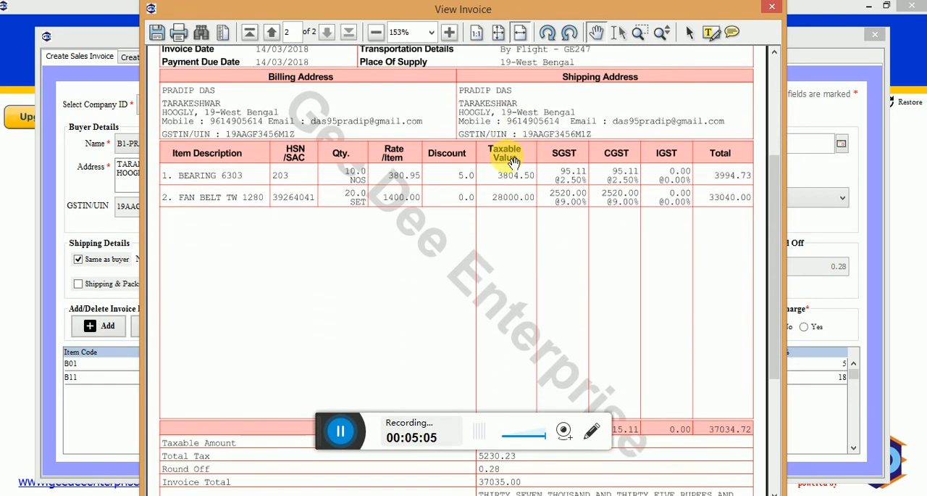
{"action": "left_click", "coordinate": [772, 13]}
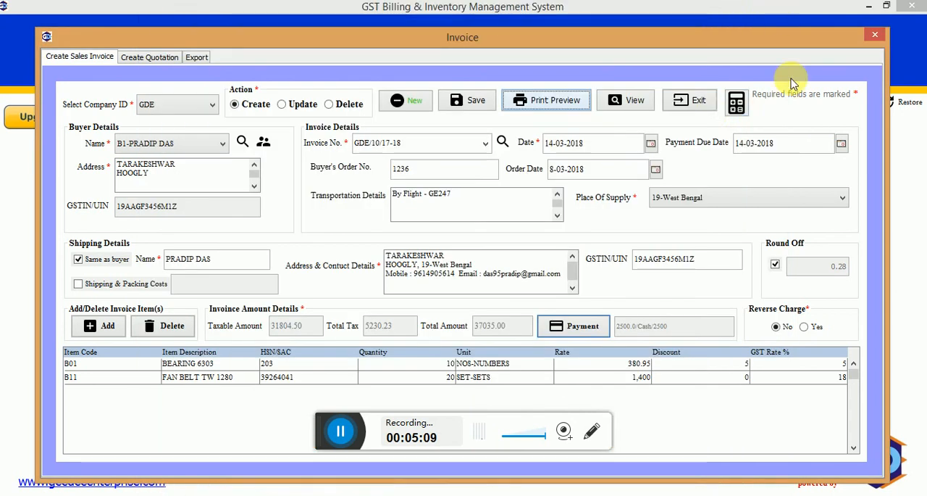
Search the saved invoices from 1-03-2018 to 31-03-2018 for buyer B1, review the listed amounts and close the list.
{"action": "left_click", "coordinate": [632, 110]}
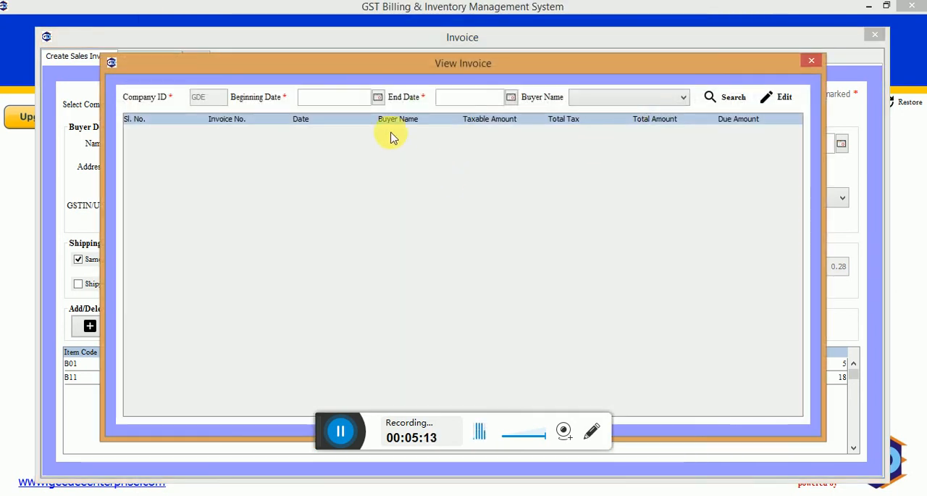
{"action": "left_click", "coordinate": [377, 97]}
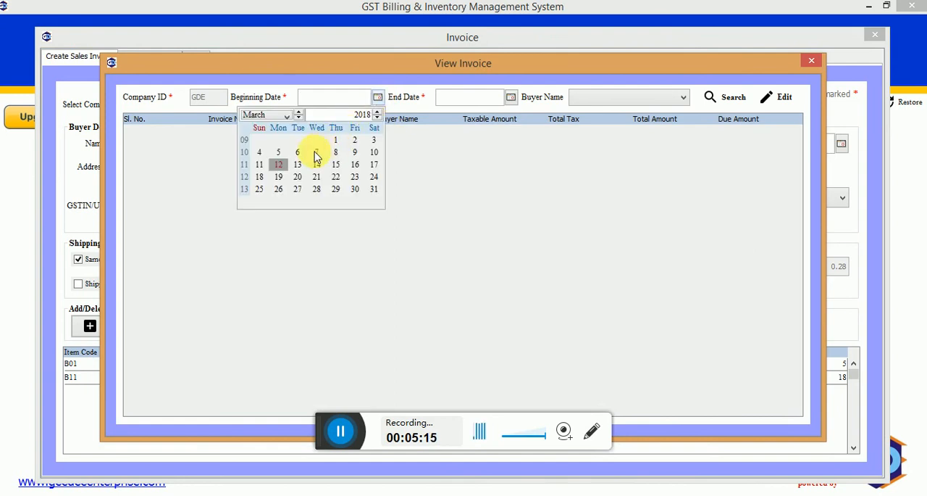
{"action": "left_click", "coordinate": [335, 142]}
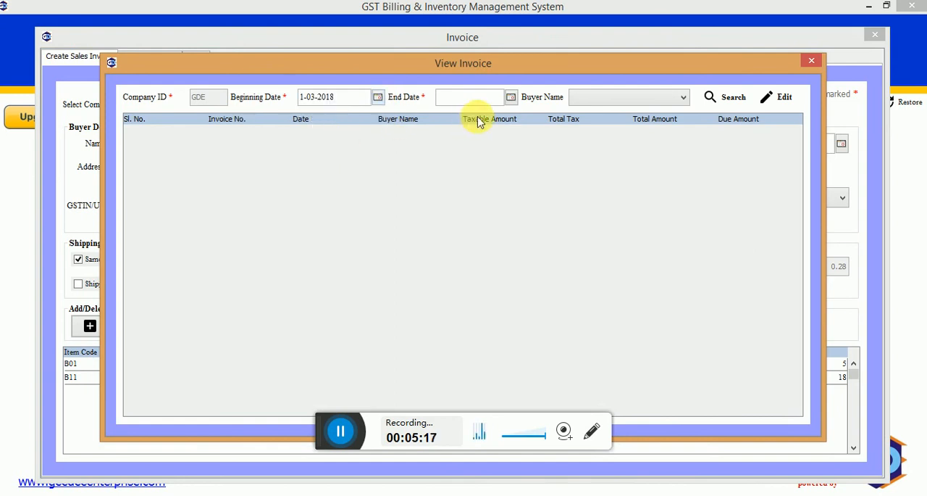
{"action": "left_click", "coordinate": [512, 99]}
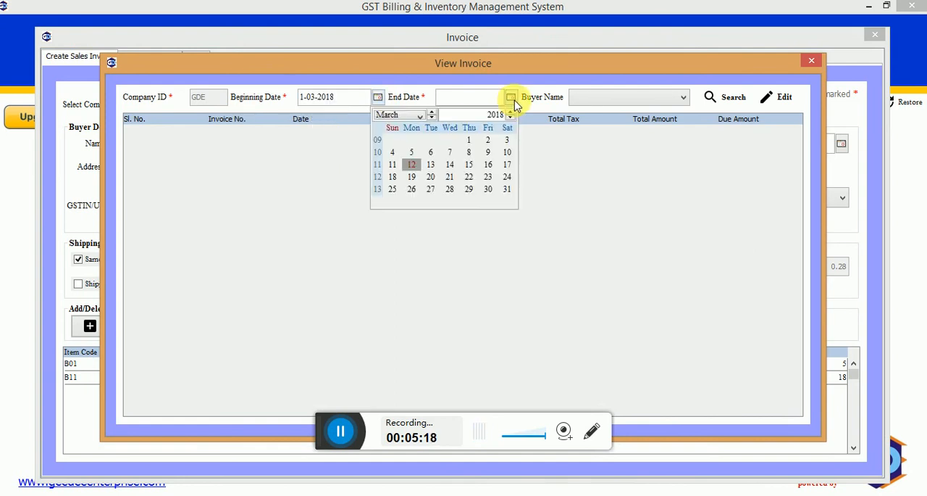
{"action": "left_click", "coordinate": [508, 189]}
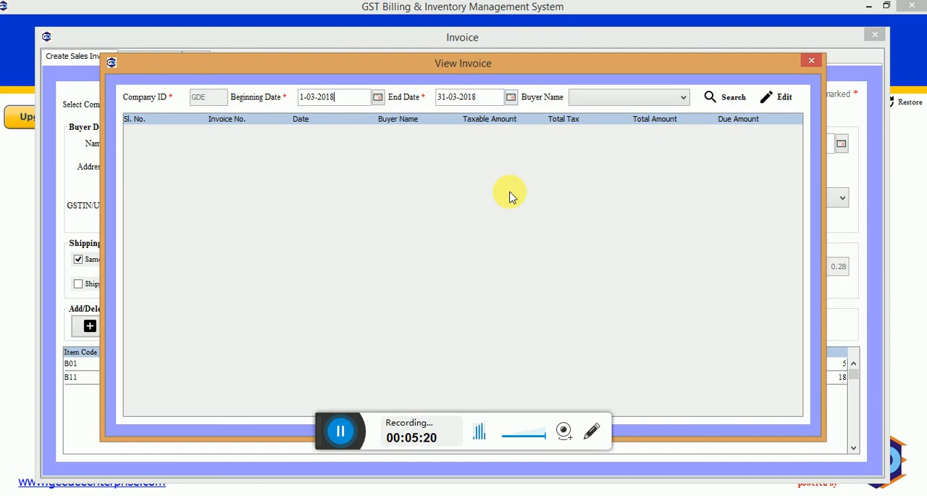
{"action": "left_click", "coordinate": [683, 100]}
{"action": "left_click", "coordinate": [657, 114]}
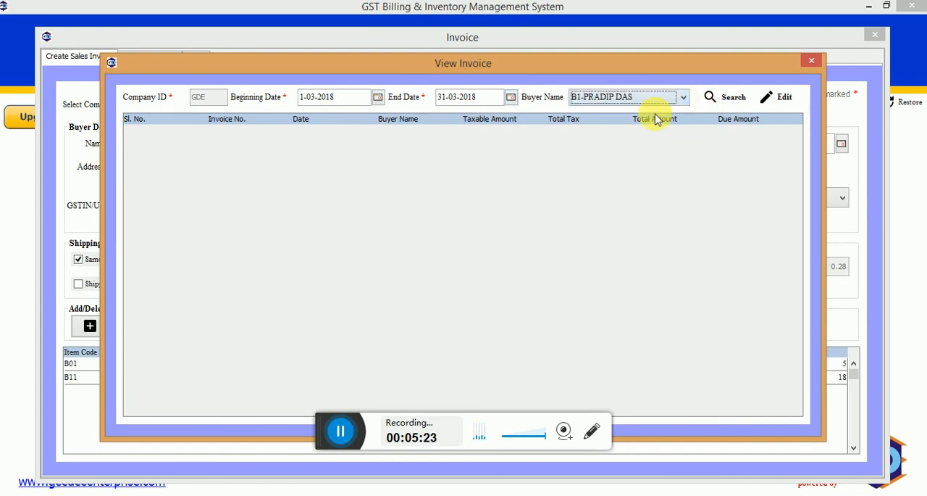
{"action": "left_click", "coordinate": [712, 106]}
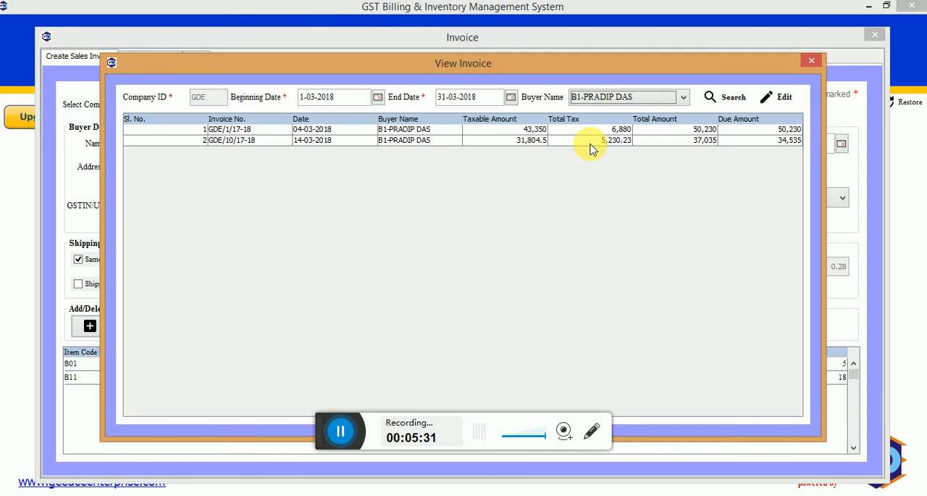
{"action": "left_click", "coordinate": [811, 63]}
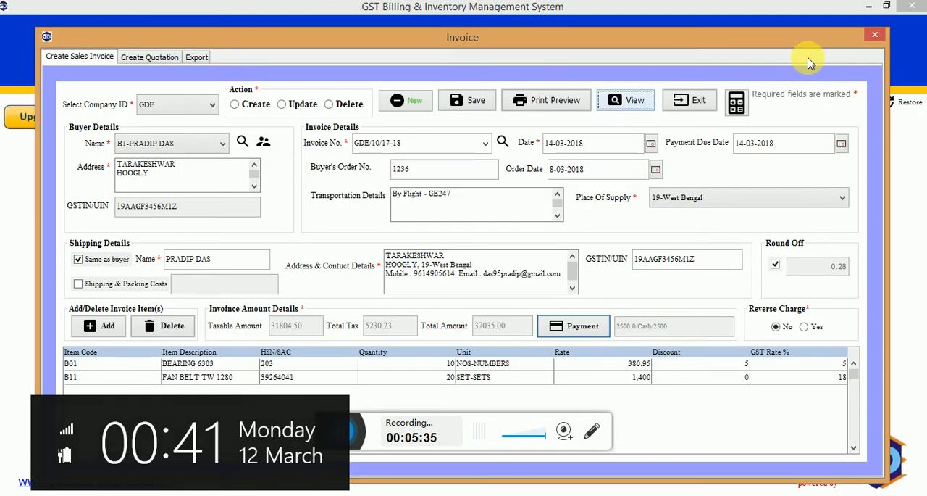
Open the quotation form and look over its Create action and company ID choices.
{"action": "left_click", "coordinate": [142, 58]}
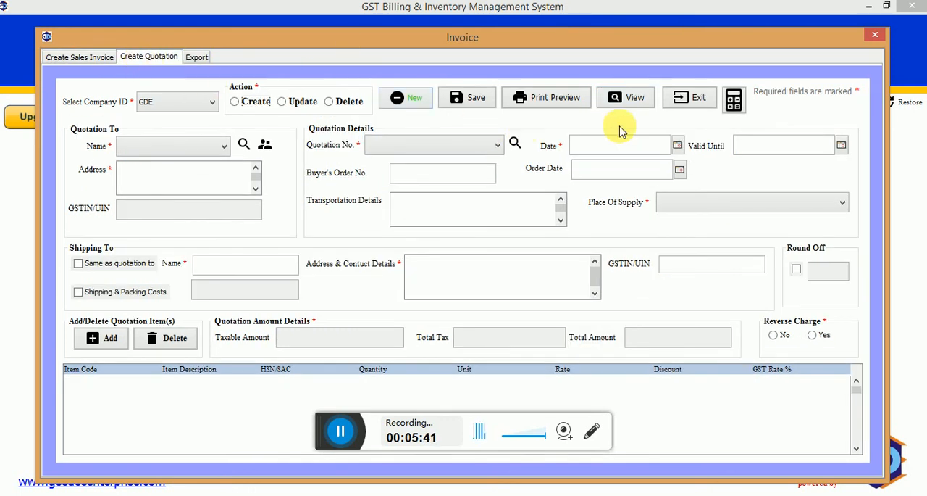
{"action": "left_click", "coordinate": [257, 106]}
{"action": "left_click", "coordinate": [211, 103]}
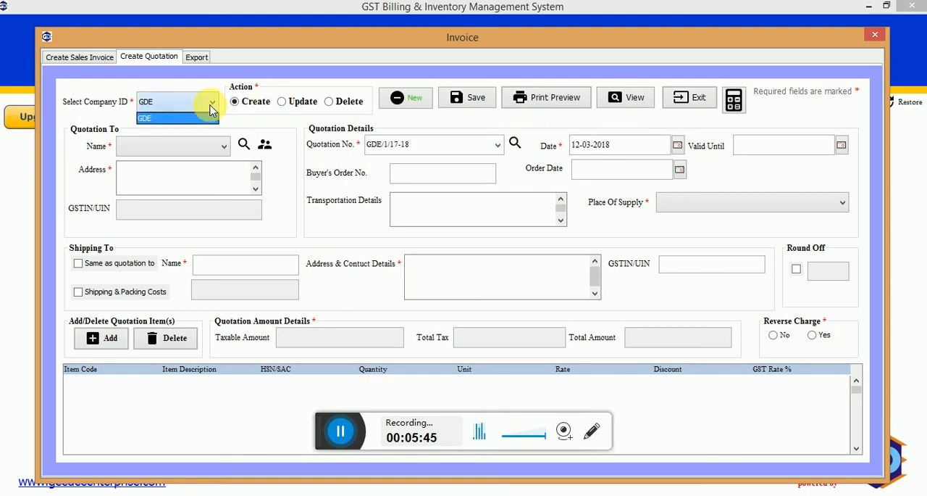
{"action": "left_click", "coordinate": [212, 109]}
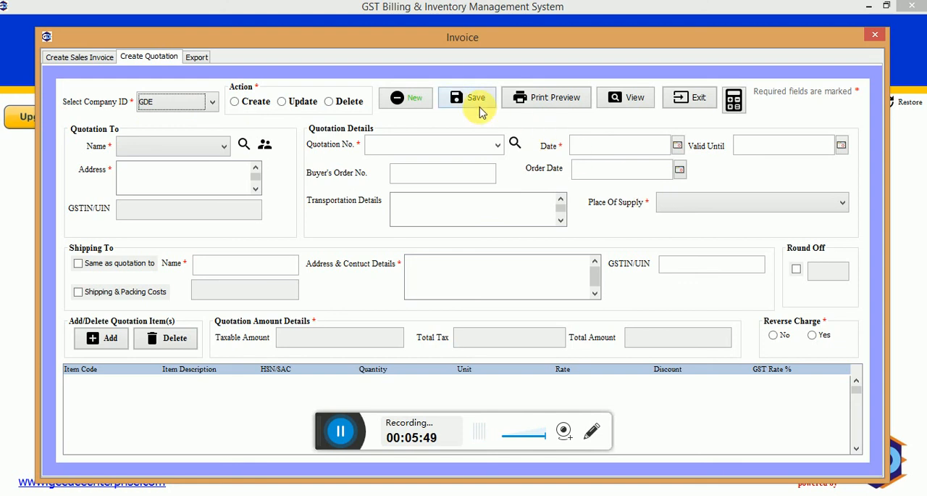
Set the sales invoice Excel export for company GDE to the period 1-03-2018 to 31-03-2018.
{"action": "left_click", "coordinate": [203, 60]}
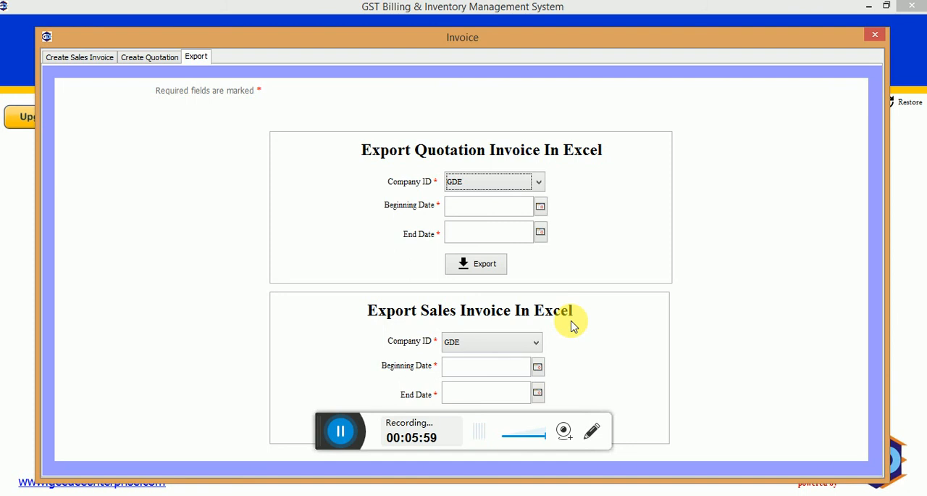
{"action": "left_click", "coordinate": [538, 367]}
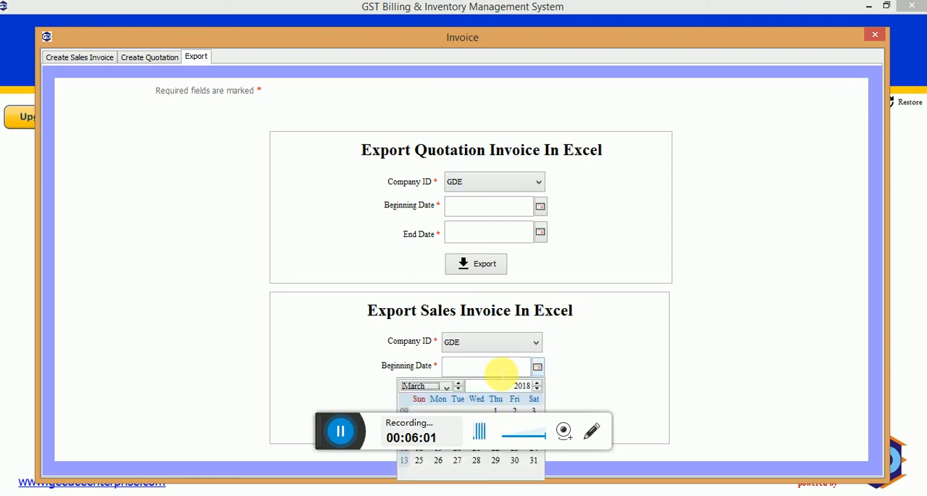
{"action": "left_click", "coordinate": [495, 411]}
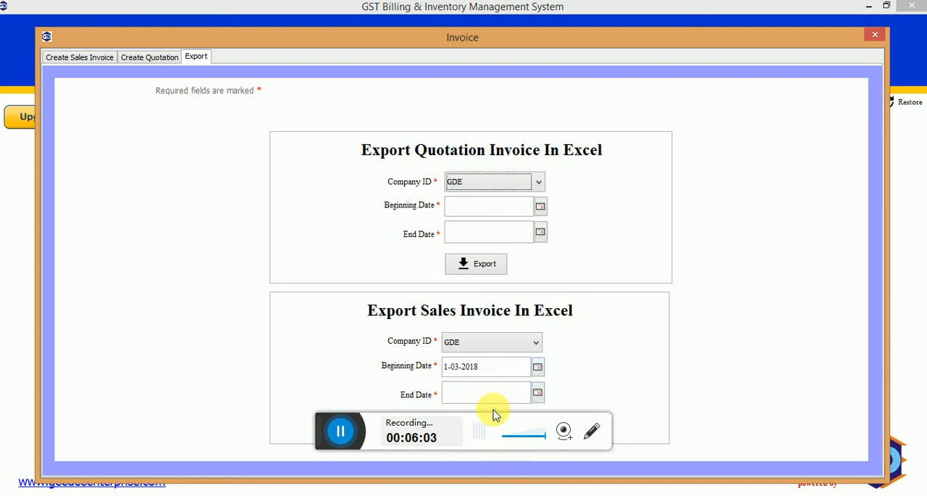
{"action": "left_click", "coordinate": [497, 426]}
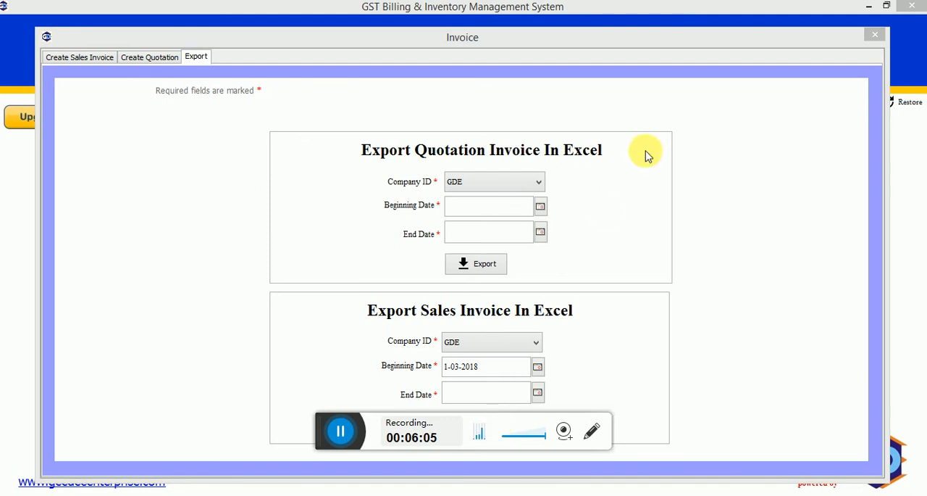
{"action": "left_click_drag", "start_coordinate": [667, 37], "coordinate": [662, 8]}
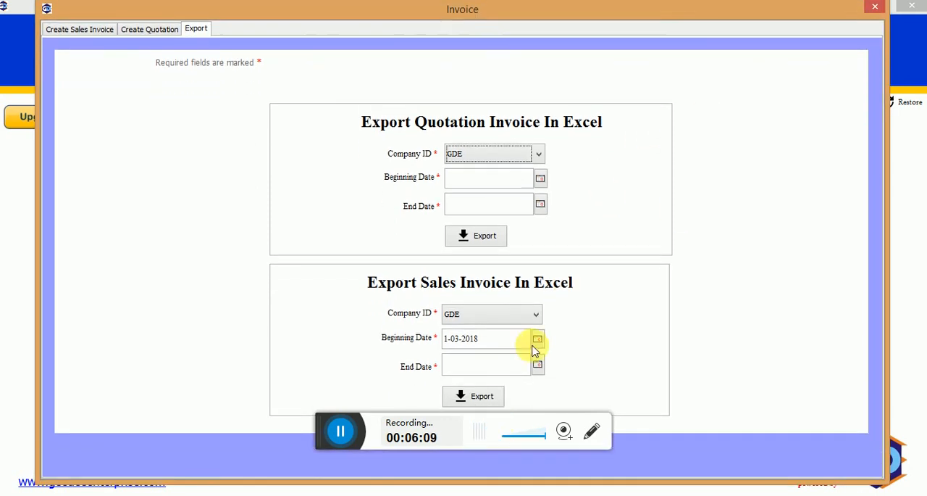
{"action": "left_click", "coordinate": [539, 365]}
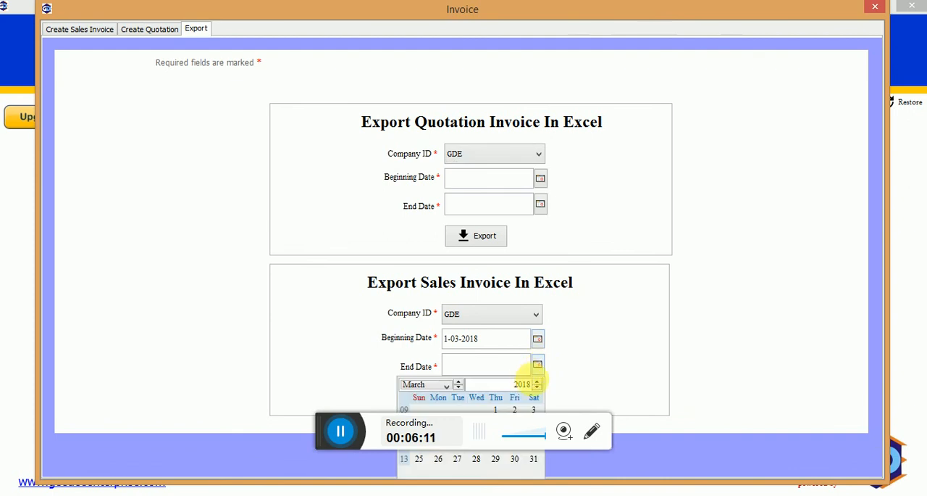
{"action": "left_click", "coordinate": [536, 462]}
Export the sales invoices to the Desktop as an xls file named Invoice.
{"action": "left_click", "coordinate": [477, 395]}
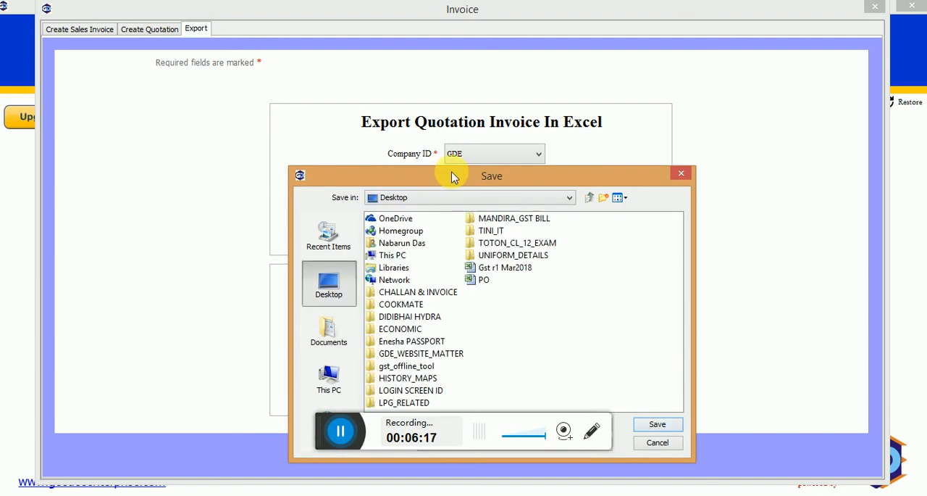
{"action": "left_click_drag", "start_coordinate": [453, 181], "coordinate": [451, 97]}
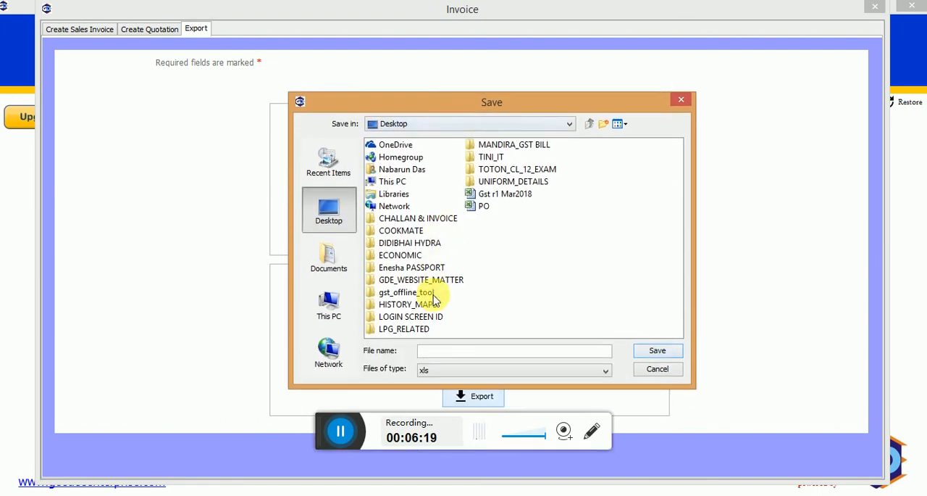
{"action": "left_click", "coordinate": [438, 354]}
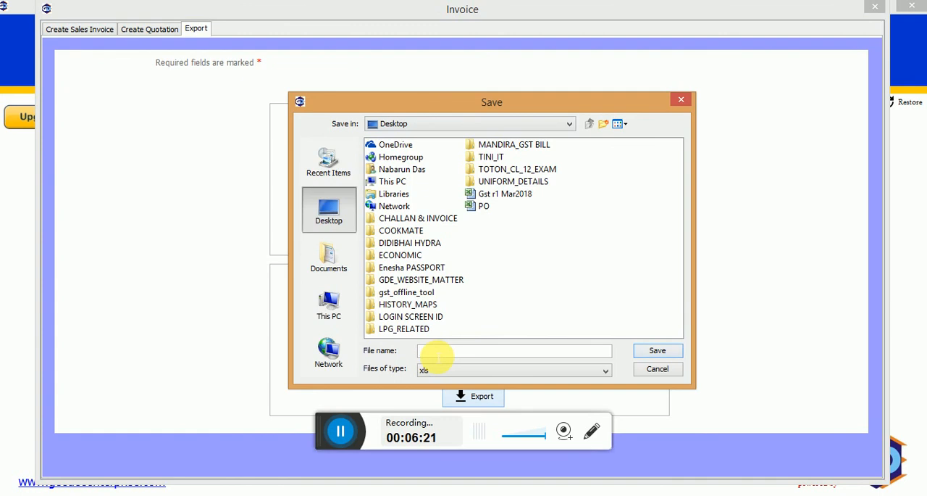
{"action": "type", "text": "Invoice"}
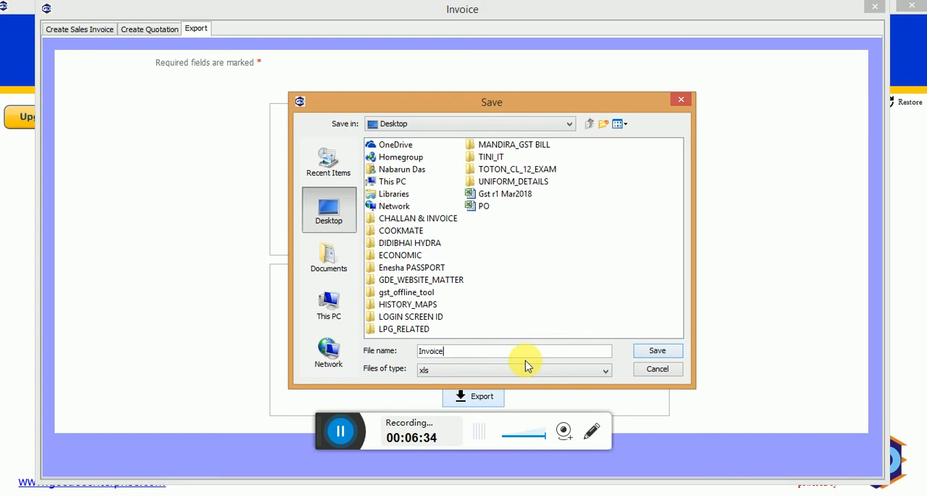
{"action": "left_click", "coordinate": [676, 349]}
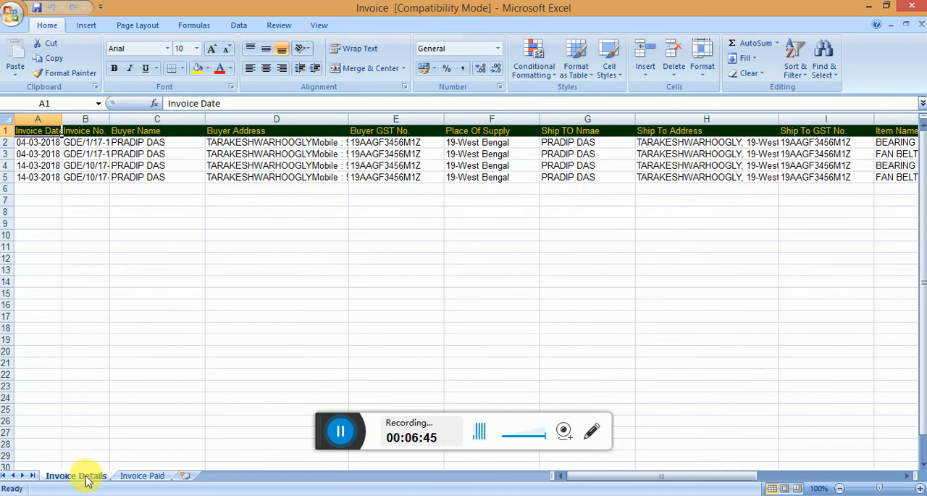
Compare the exported workbook's two sheets and examine the item, rate and tax columns on the Invoice Details sheet.
{"action": "left_click", "coordinate": [129, 482]}
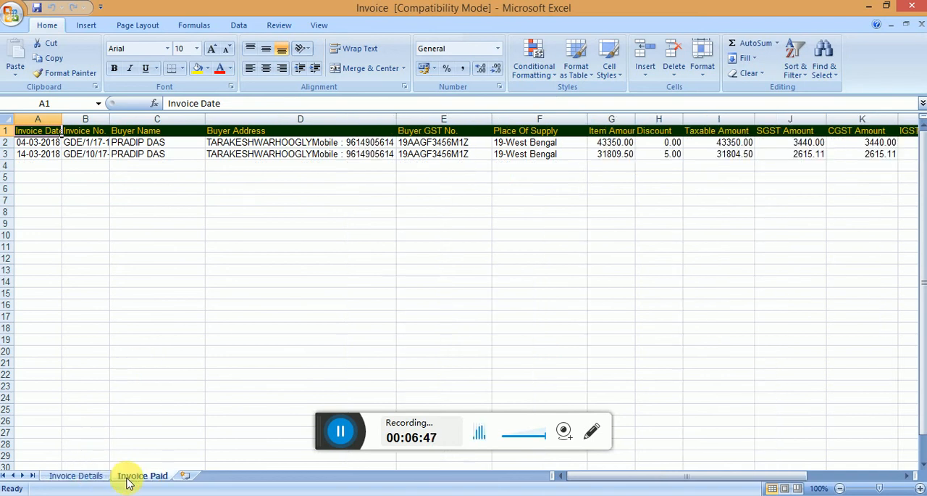
{"action": "left_click", "coordinate": [87, 476]}
{"action": "left_click", "coordinate": [155, 176]}
{"action": "key", "text": "Right"}
{"action": "key", "text": "Right"}
{"action": "key", "text": "Right"}
{"action": "key", "text": "Right"}
{"action": "key", "text": "Right"}
{"action": "key", "text": "Right"}
{"action": "key", "text": "Right"}
{"action": "key", "text": "Right"}
{"action": "key", "text": "Right"}
{"action": "key", "text": "Right"}
{"action": "key", "text": "Right"}
{"action": "key", "text": "Right"}
{"action": "key", "text": "Right"}
{"action": "key", "text": "Right"}
{"action": "key", "text": "Right"}
{"action": "key", "text": "Right"}
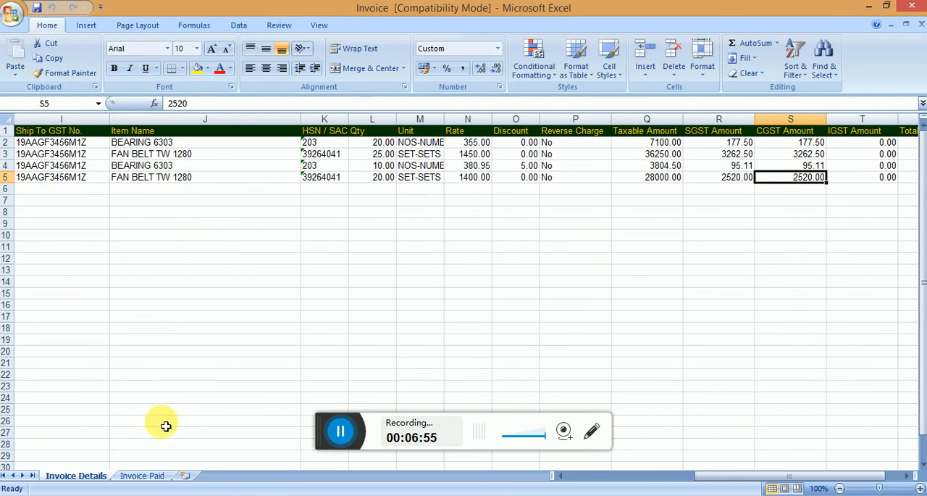
Examine the Invoice Paid sheet across its tax, round off, total and payment columns, returning to the start of the row.
{"action": "left_click", "coordinate": [139, 476]}
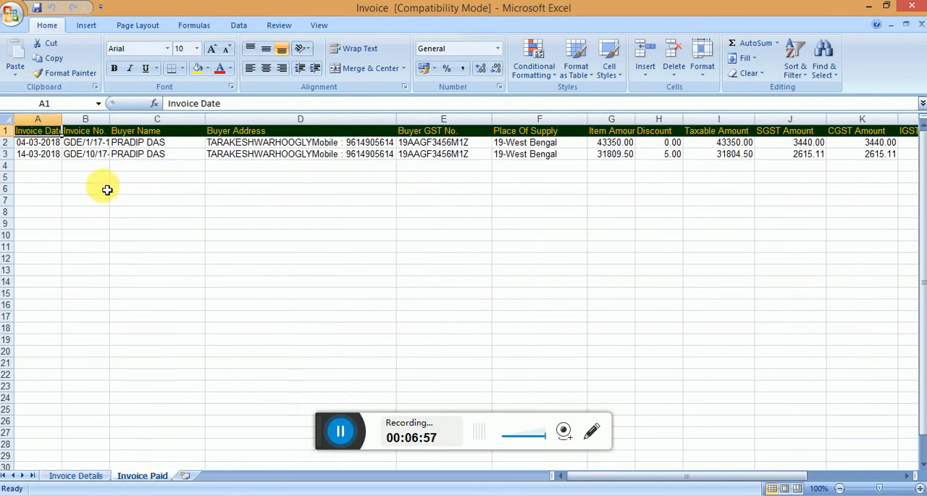
{"action": "left_click", "coordinate": [100, 155]}
{"action": "key", "text": "Right"}
{"action": "key", "text": "Right"}
{"action": "key", "text": "Right"}
{"action": "key", "text": "Right"}
{"action": "key", "text": "Right"}
{"action": "key", "text": "Right"}
{"action": "key", "text": "Right"}
{"action": "key", "text": "Right"}
{"action": "key", "text": "Right"}
{"action": "key", "text": "Right"}
{"action": "key", "text": "Right"}
{"action": "key", "text": "Right"}
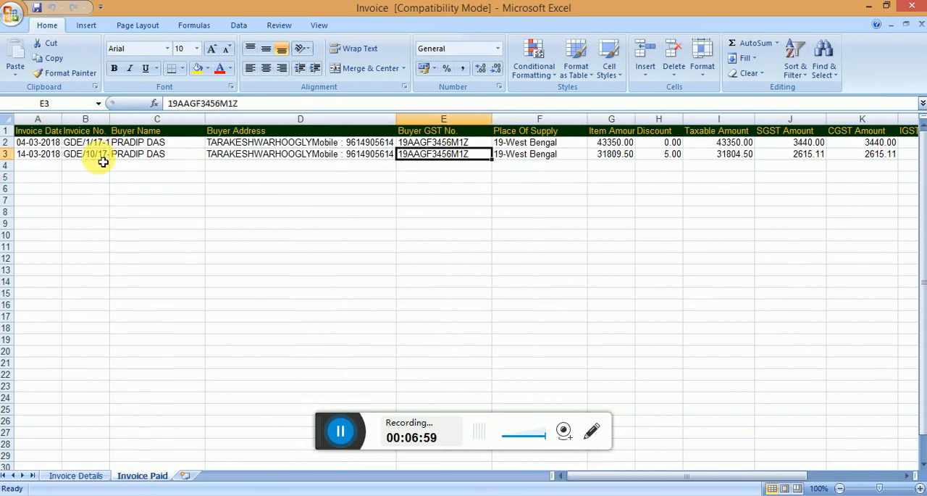
{"action": "key", "text": "Right"}
{"action": "key", "text": "Right"}
{"action": "key", "text": "Right"}
{"action": "key", "text": "Right"}
{"action": "key", "text": "Right"}
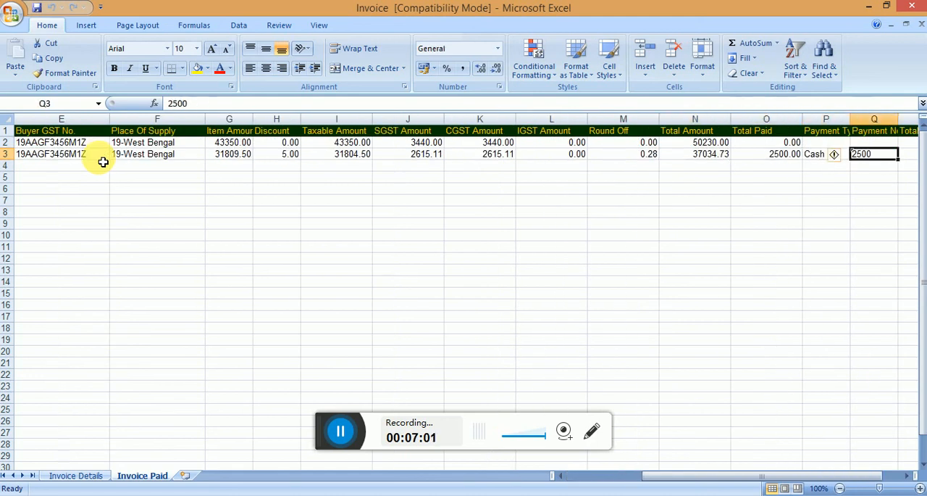
{"action": "key", "text": "Home"}
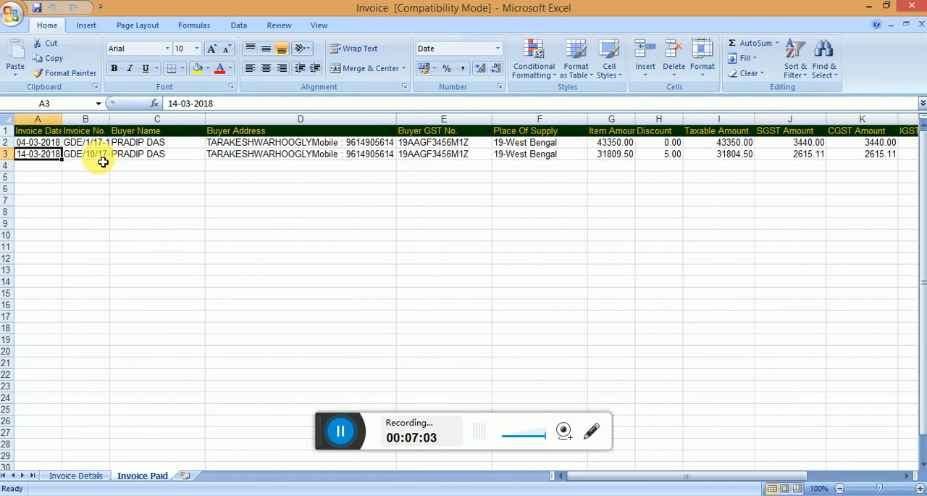
Close the exported workbook, acknowledge the export message and close the Invoice window.
{"action": "left_click", "coordinate": [913, 13]}
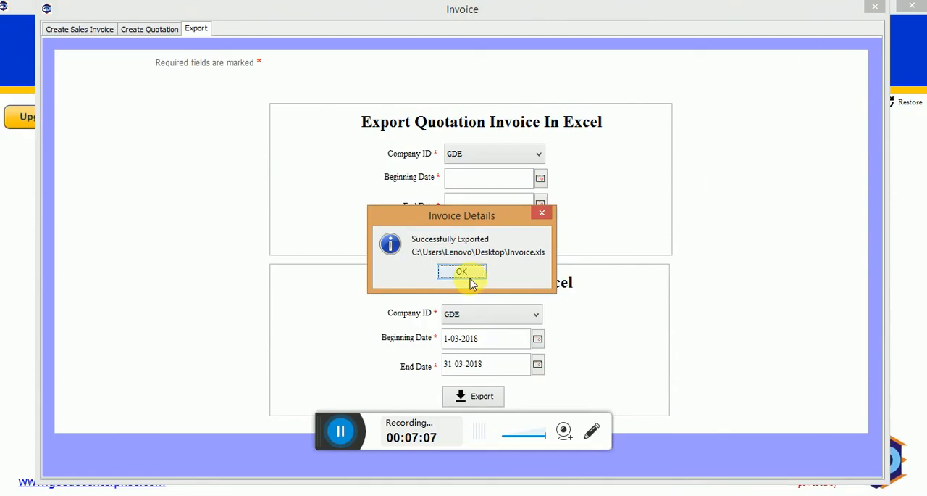
{"action": "left_click", "coordinate": [463, 274]}
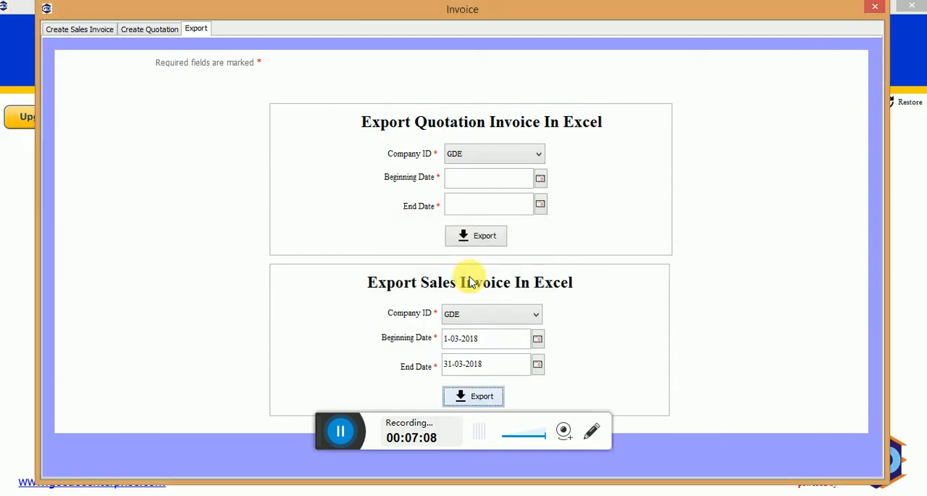
{"action": "left_click", "coordinate": [876, 10]}
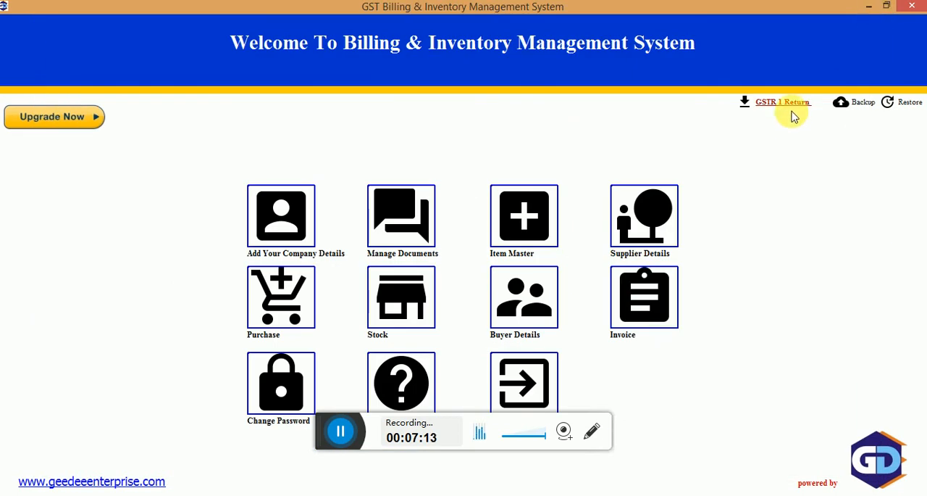
Open the GSTR 1 return export for company GDE and set its period from 1-03-2018 to 31-03-2018.
{"action": "left_click", "coordinate": [793, 115]}
{"action": "left_click", "coordinate": [792, 108]}
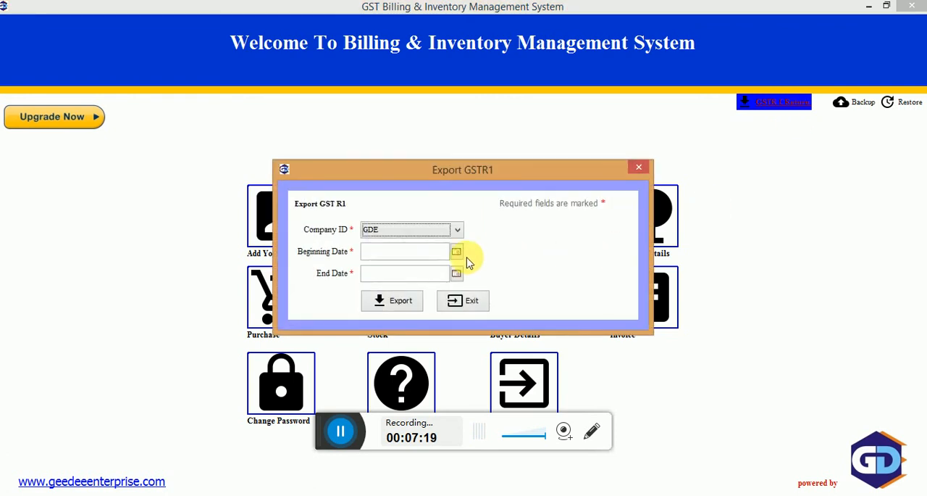
{"action": "left_click", "coordinate": [456, 251]}
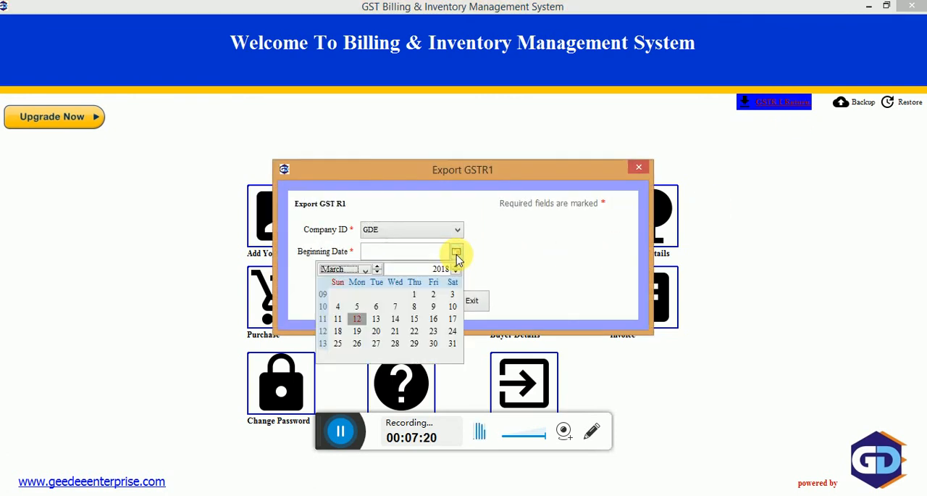
{"action": "left_click", "coordinate": [414, 295]}
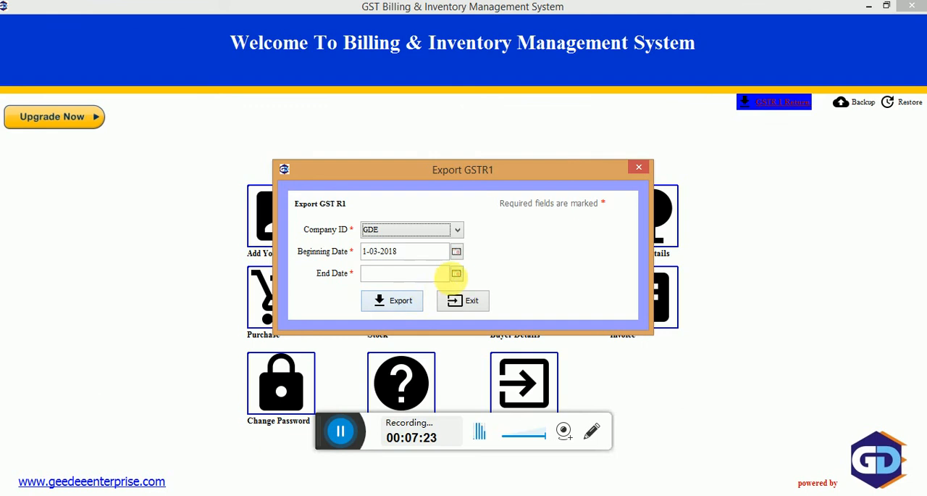
{"action": "left_click", "coordinate": [456, 274]}
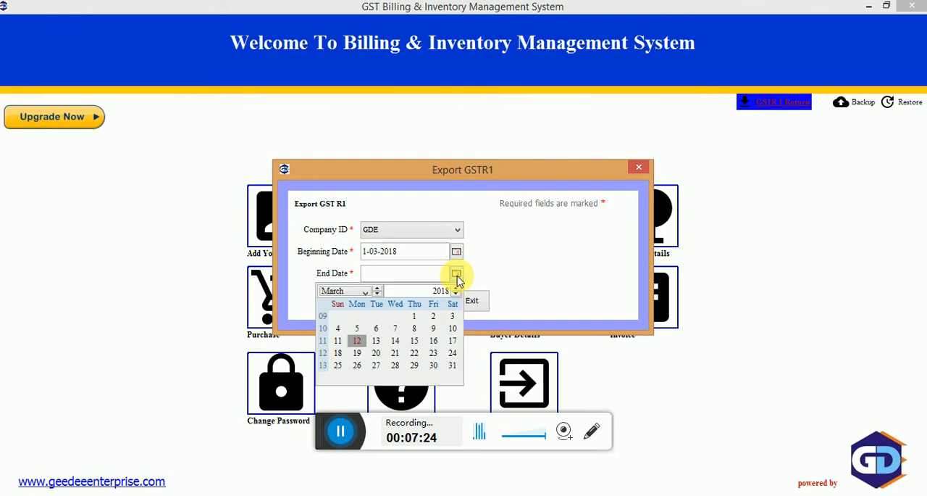
{"action": "left_click", "coordinate": [452, 366]}
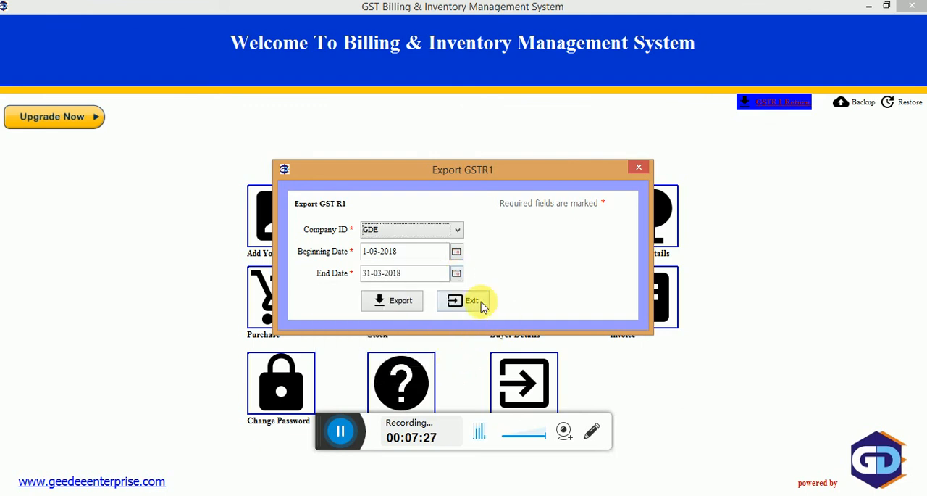
Export the GSTR 1 return to the Desktop as an xls file named March 2018.
{"action": "left_click", "coordinate": [395, 305]}
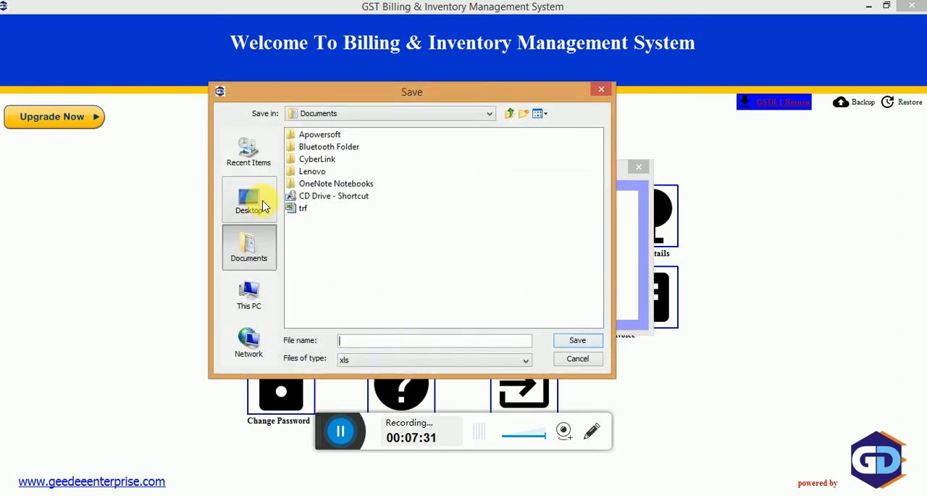
{"action": "left_click", "coordinate": [264, 206]}
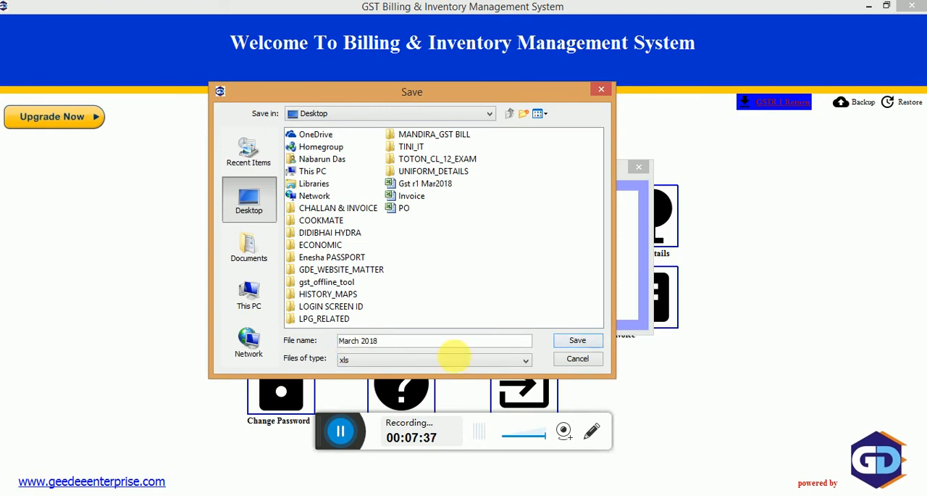
{"action": "left_click", "coordinate": [570, 340]}
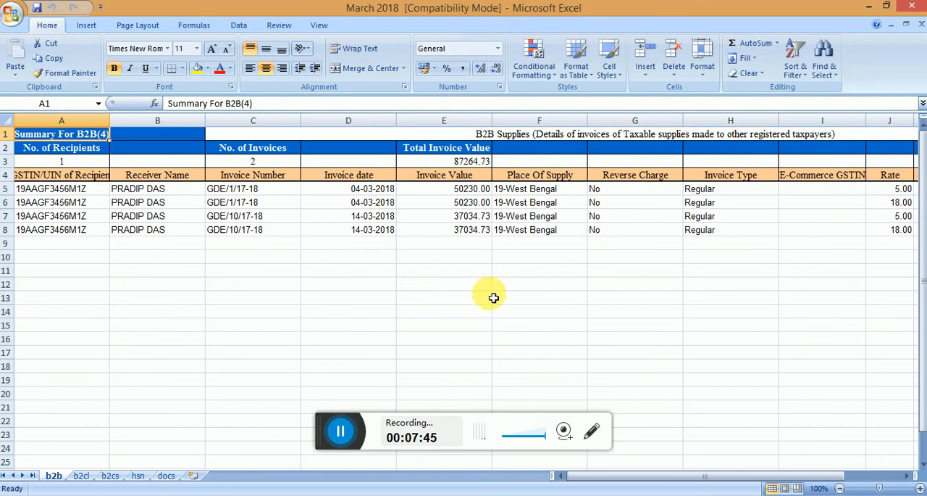
Examine the b2b, b2cl, b2cs, hsn and docs sheets of the exported March 2018 workbook.
{"action": "left_click", "coordinate": [80, 476]}
{"action": "left_click", "coordinate": [109, 475]}
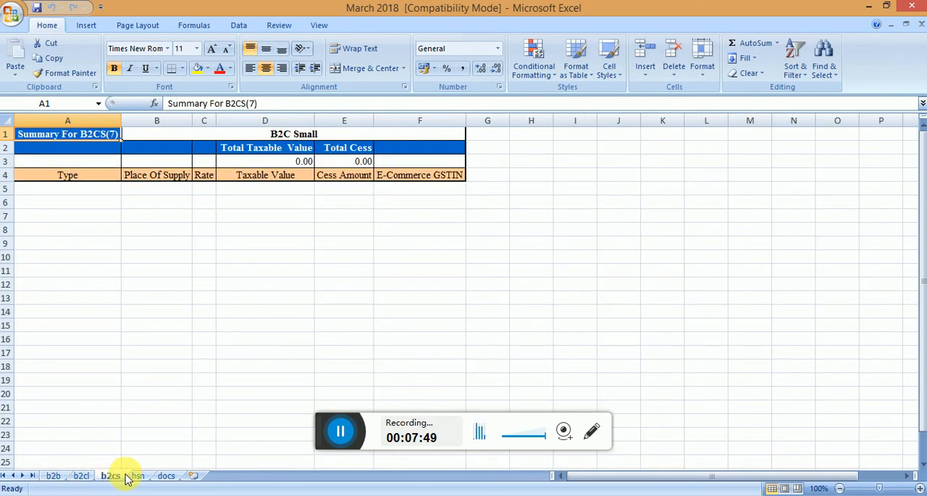
{"action": "left_click", "coordinate": [136, 476]}
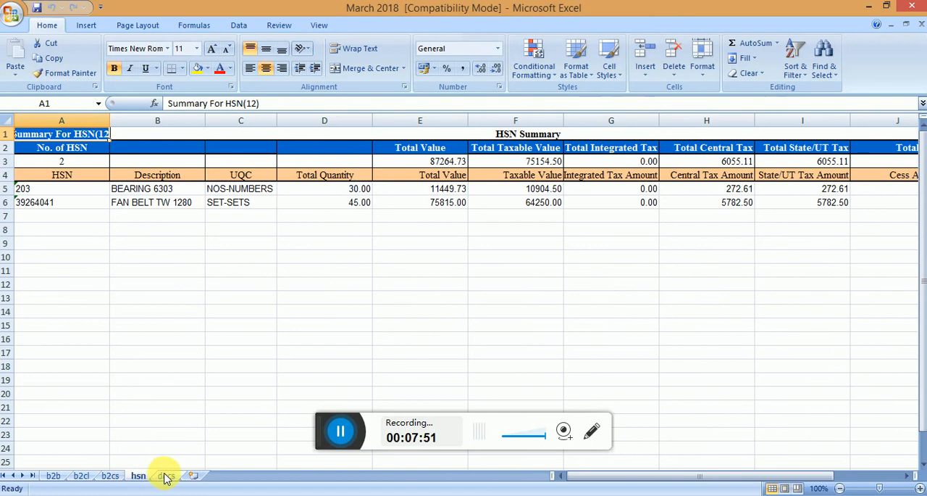
{"action": "left_click", "coordinate": [166, 475]}
{"action": "left_click", "coordinate": [51, 476]}
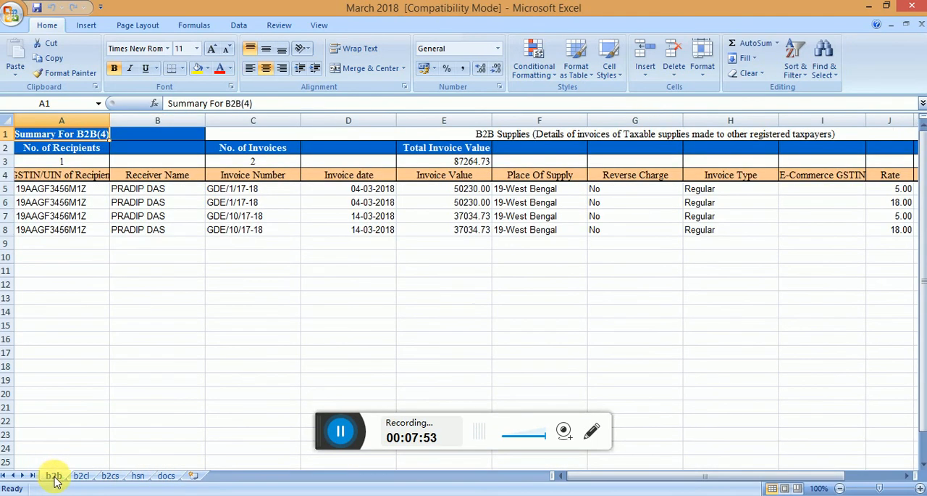
{"action": "left_click", "coordinate": [80, 477]}
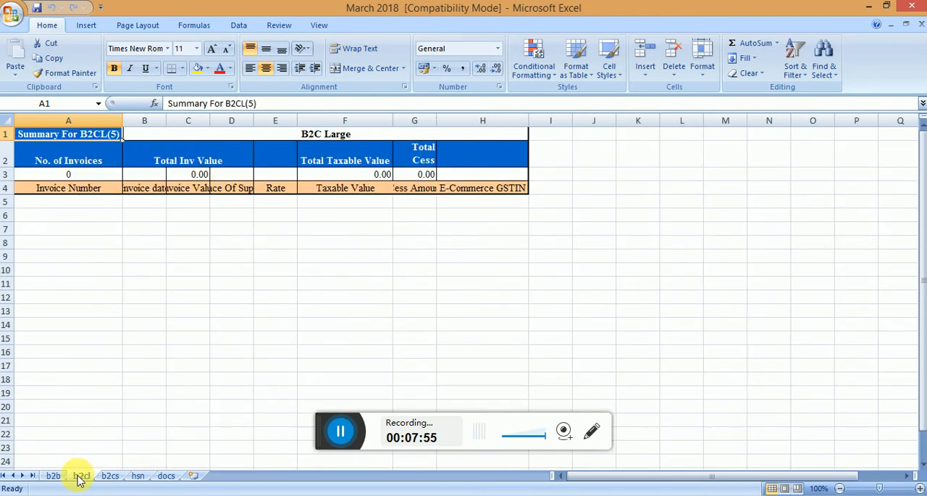
{"action": "left_click", "coordinate": [110, 476]}
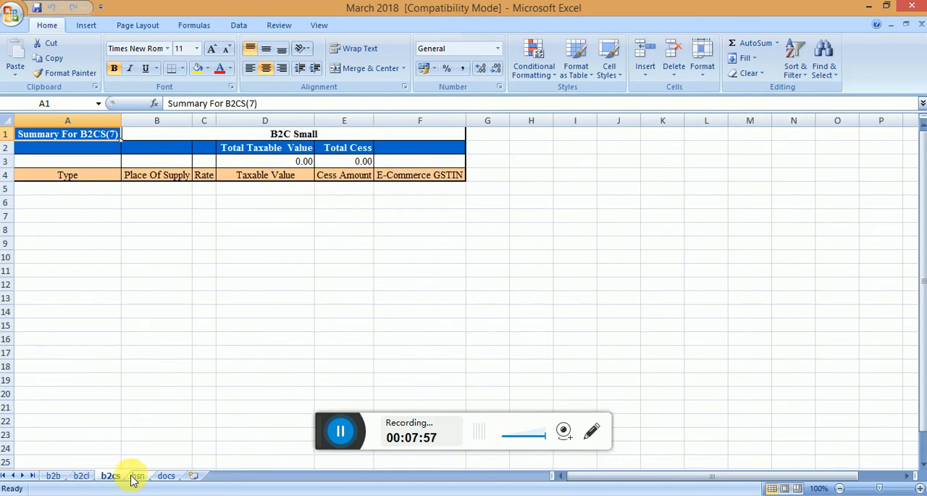
{"action": "left_click", "coordinate": [134, 476]}
{"action": "left_click", "coordinate": [165, 476]}
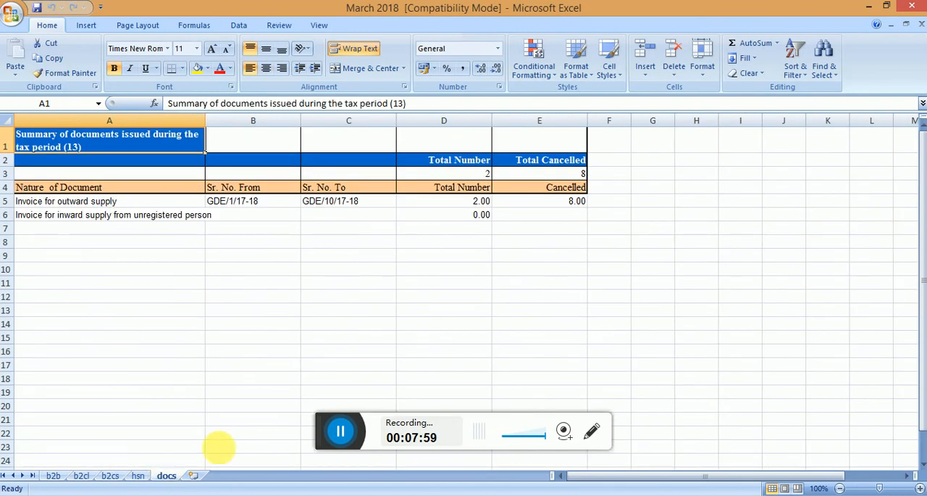